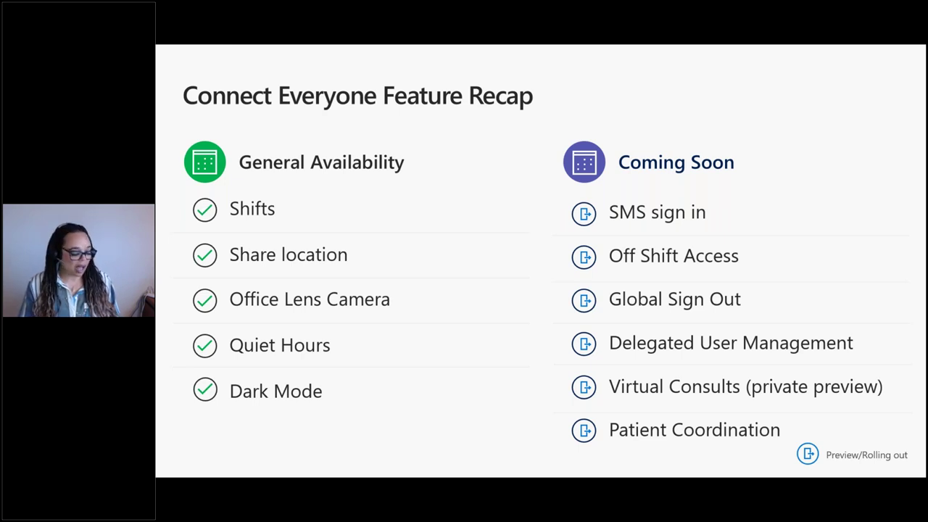
- Switch from the slide show to the browser and open the Teams policies page in the Microsoft Teams admin center
key("alt+Tab")
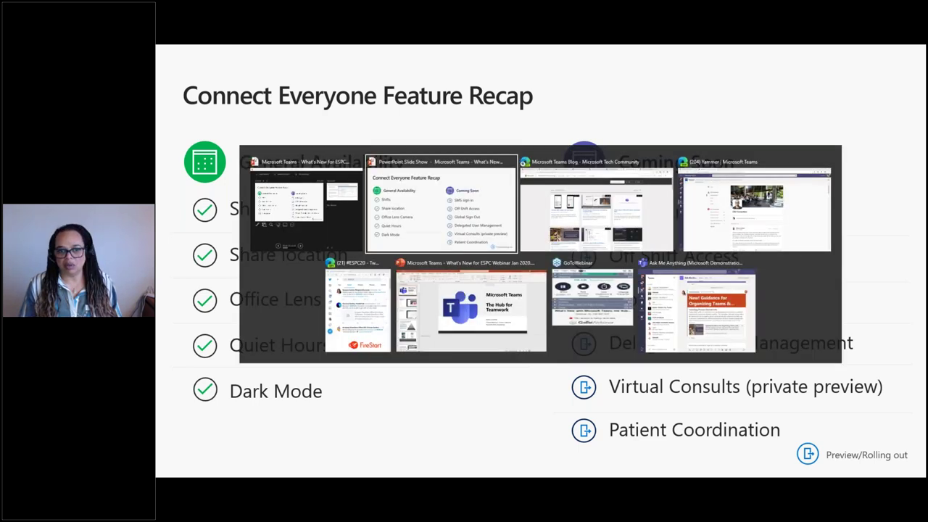
key("alt+Tab")
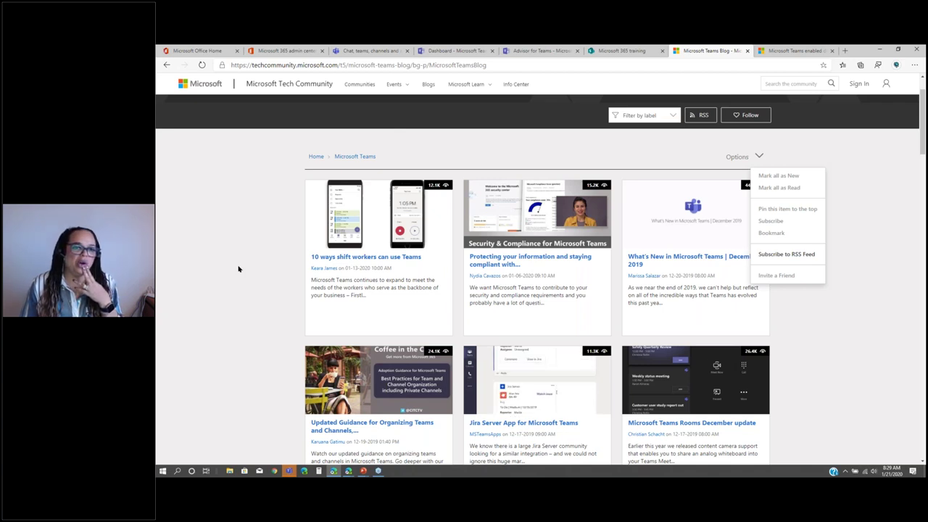
left_click(295, 48)
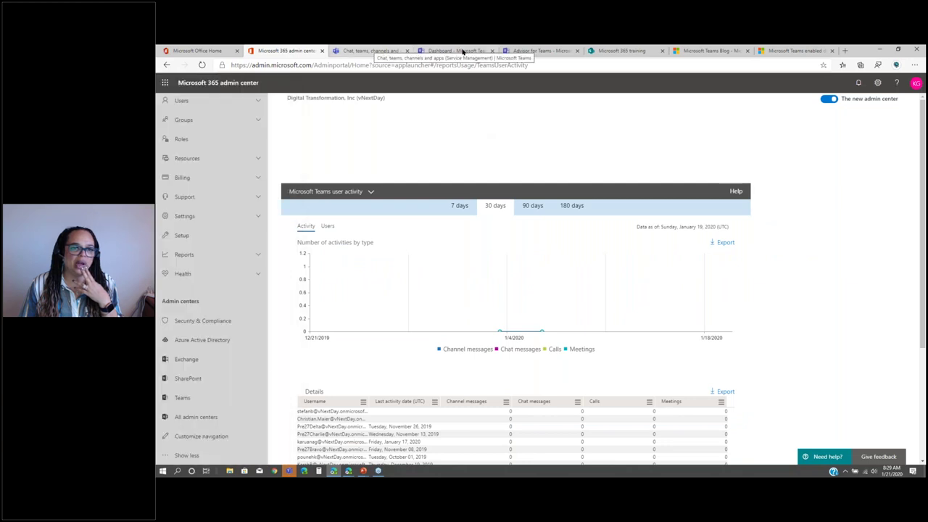
left_click(463, 50)
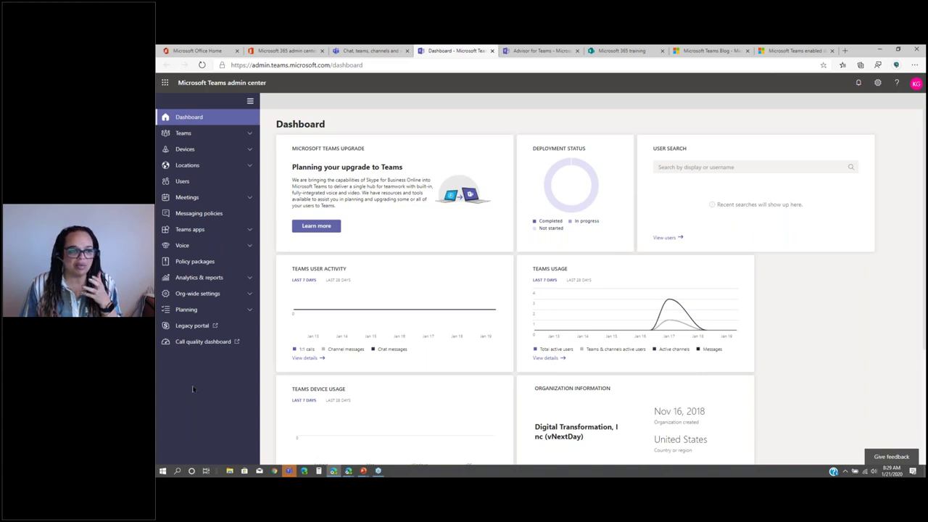
left_click(251, 134)
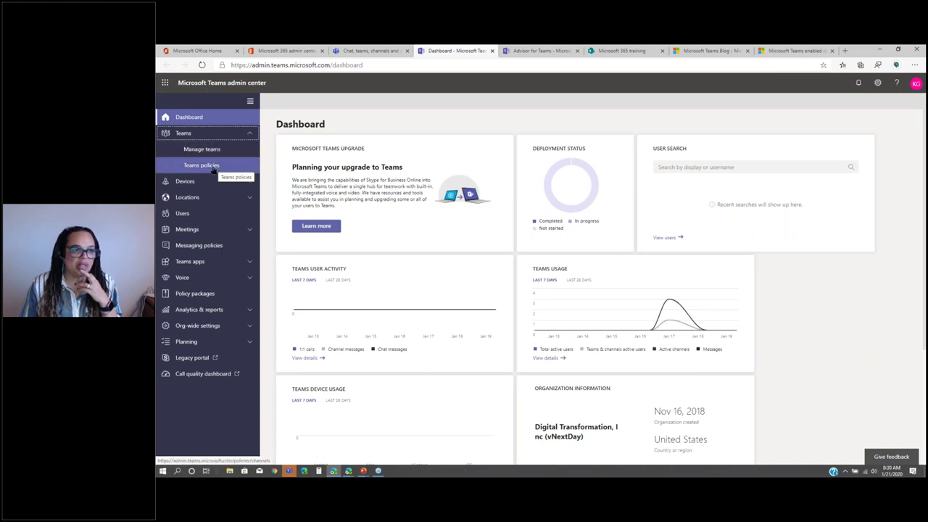
left_click(201, 165)
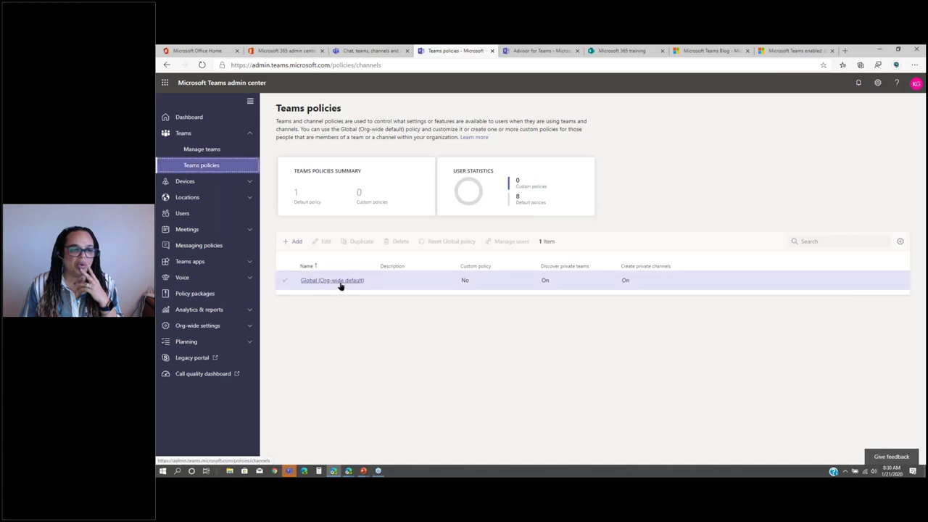
- Create a new teams policy named "Firstline Worker" and apply it
left_click(293, 244)
type("Firstline ")
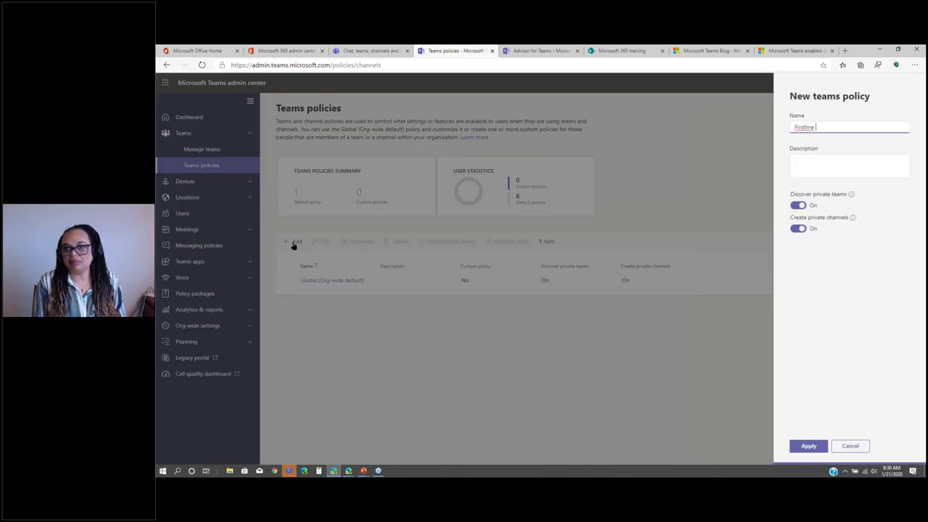
type("Worker")
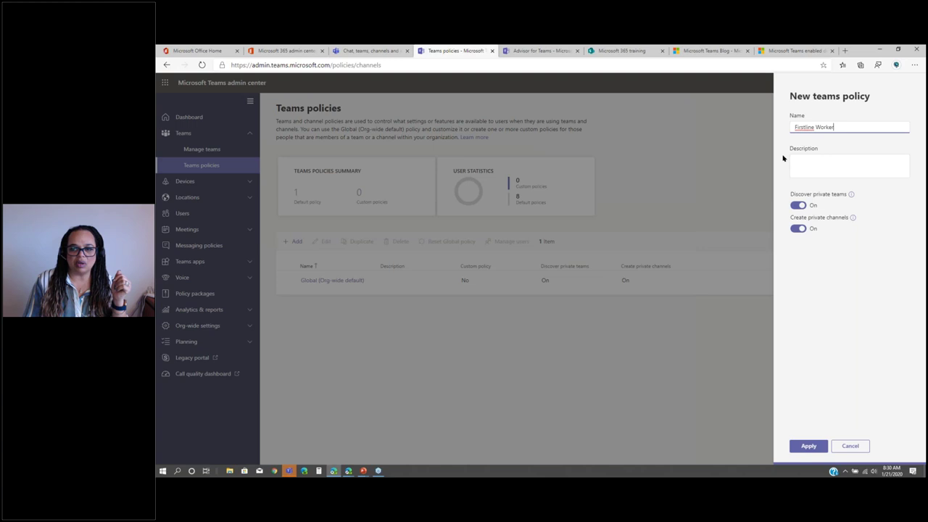
left_click(808, 447)
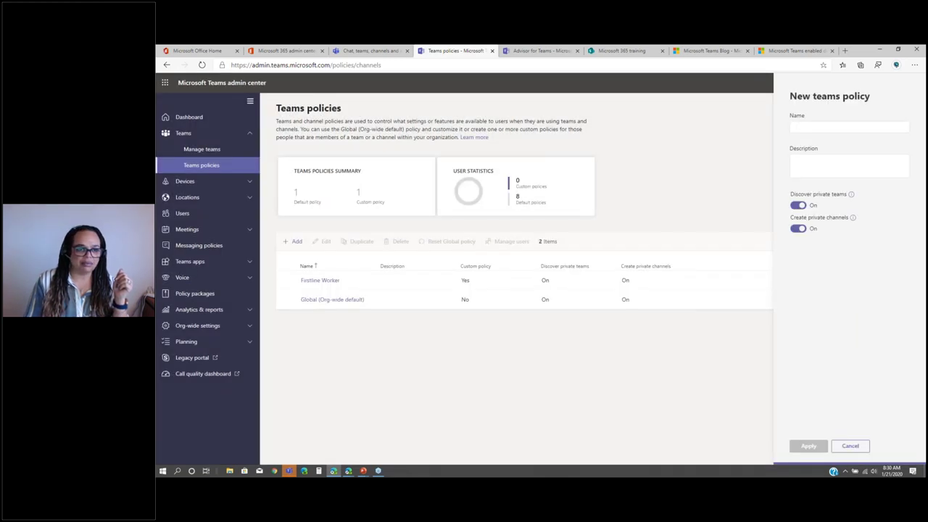
- Review the editable settings of the Firstline Worker policy and close them without making changes
left_click(372, 281)
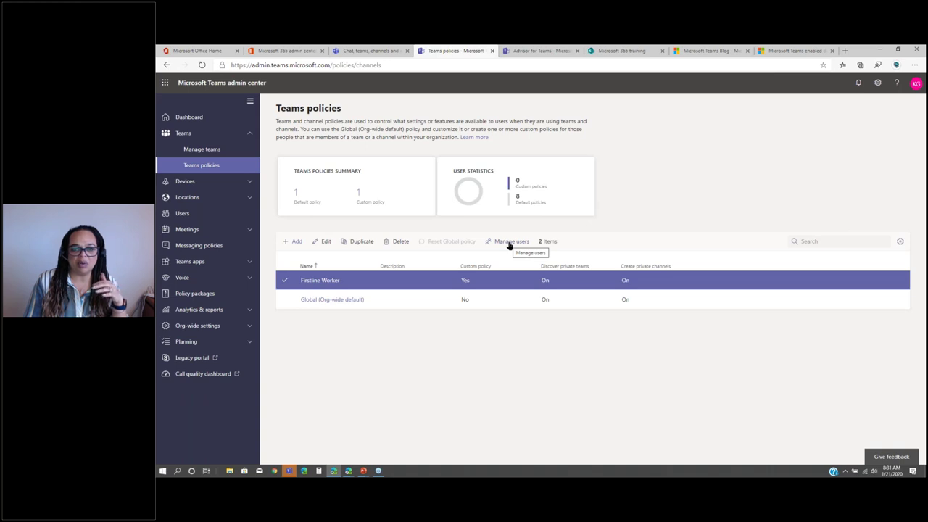
left_click(322, 241)
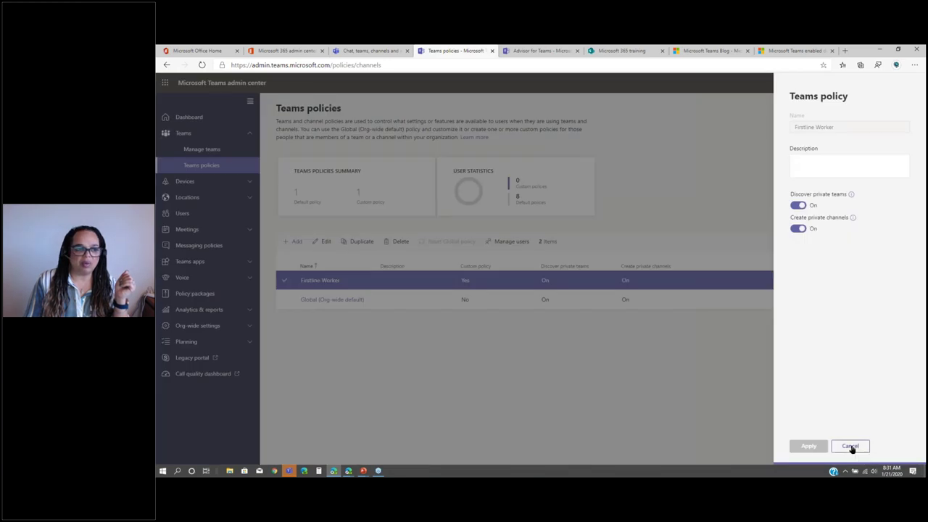
left_click(850, 447)
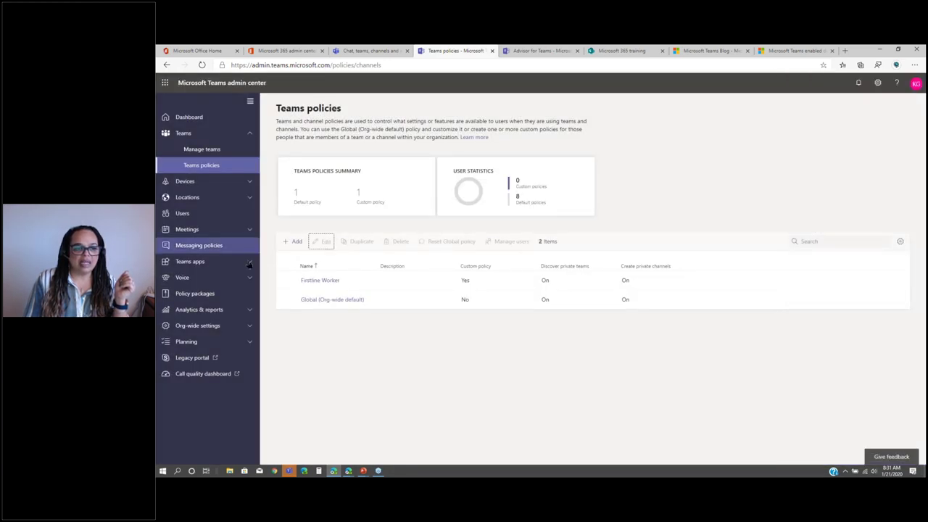
- Start a new app permission policy named "Firstline" with Microsoft apps set to "Allow specific apps and block all others"
left_click(190, 261)
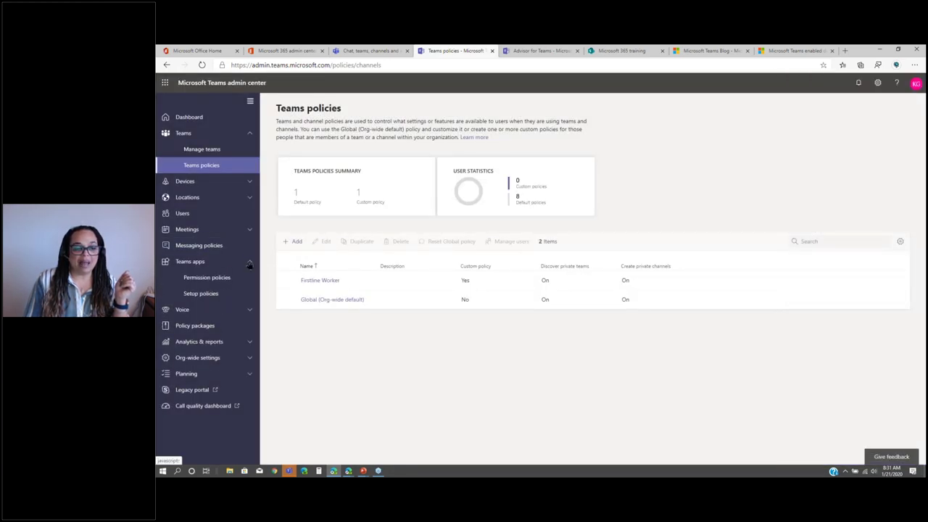
left_click(207, 280)
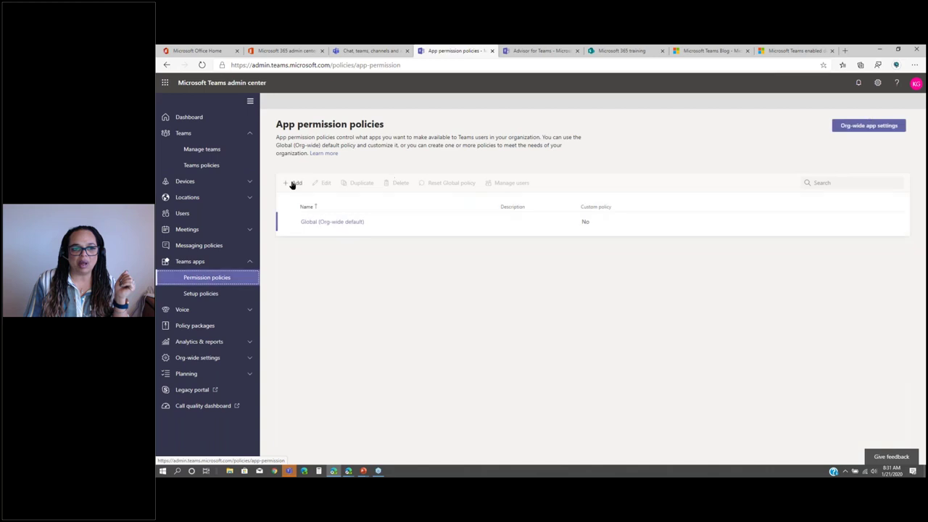
left_click(294, 182)
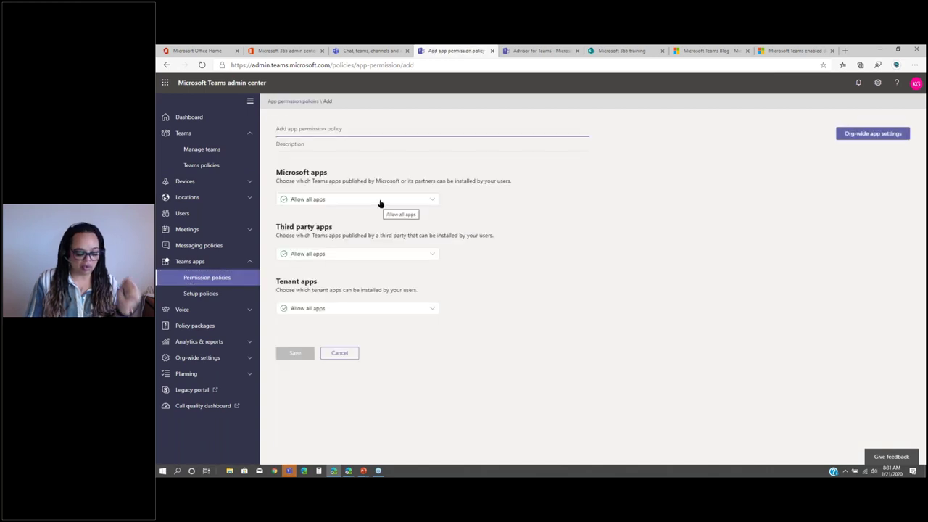
type("Firstline")
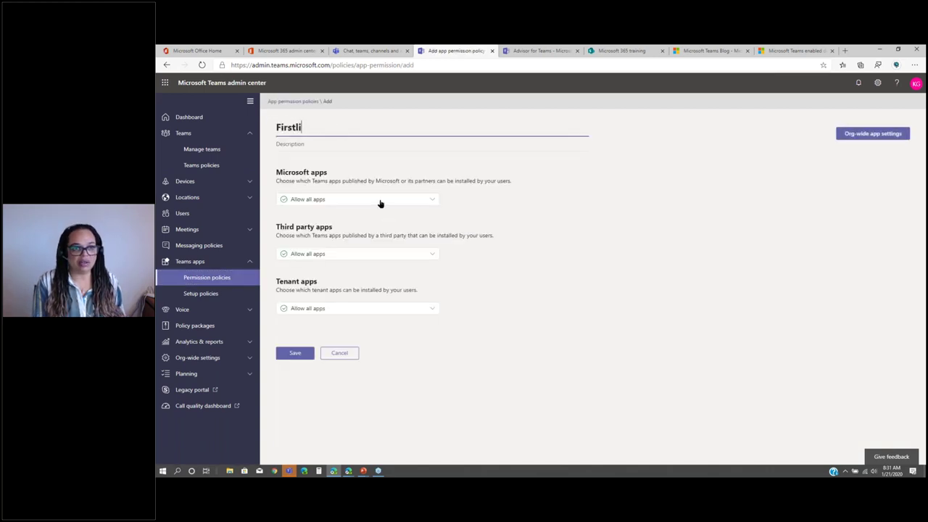
left_click(380, 202)
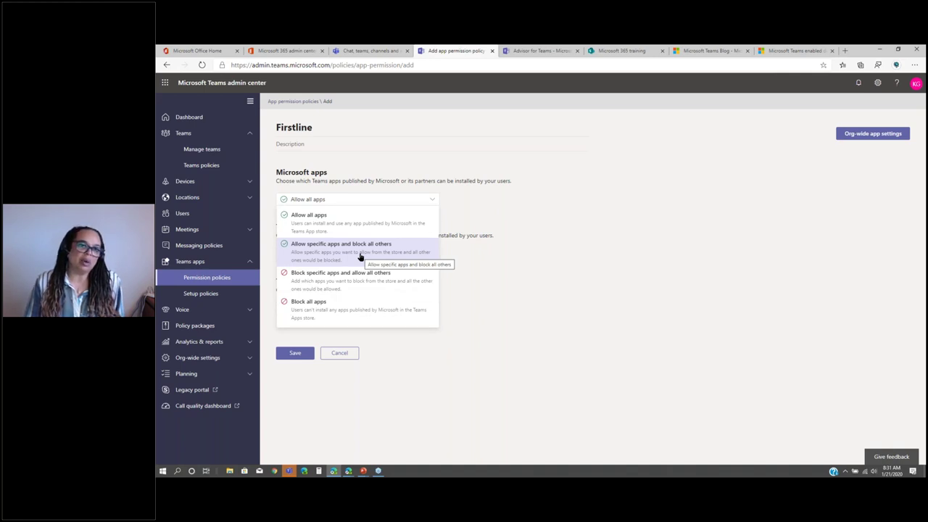
left_click(359, 256)
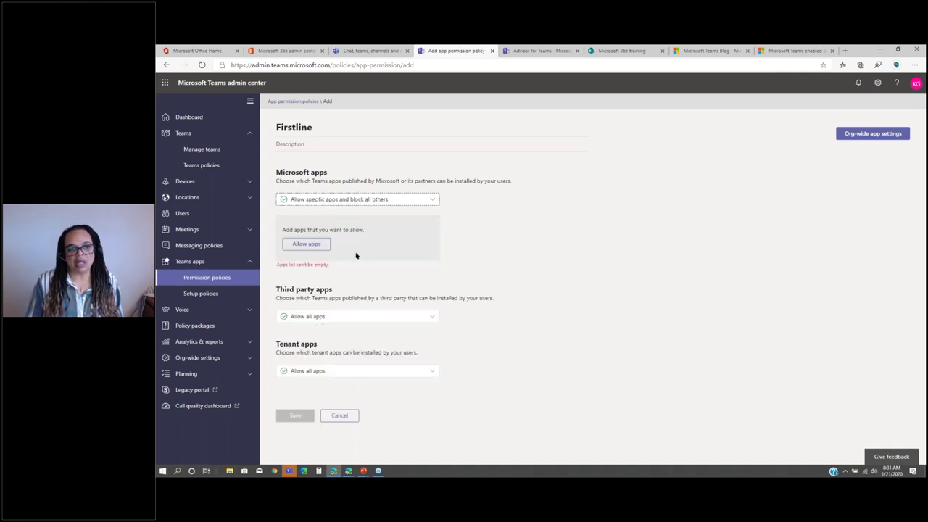
- Try to find Microsoft apps to allow by searching for "tasks" and "jira"
left_click(310, 245)
type("tasks")
key("ctrl+a")
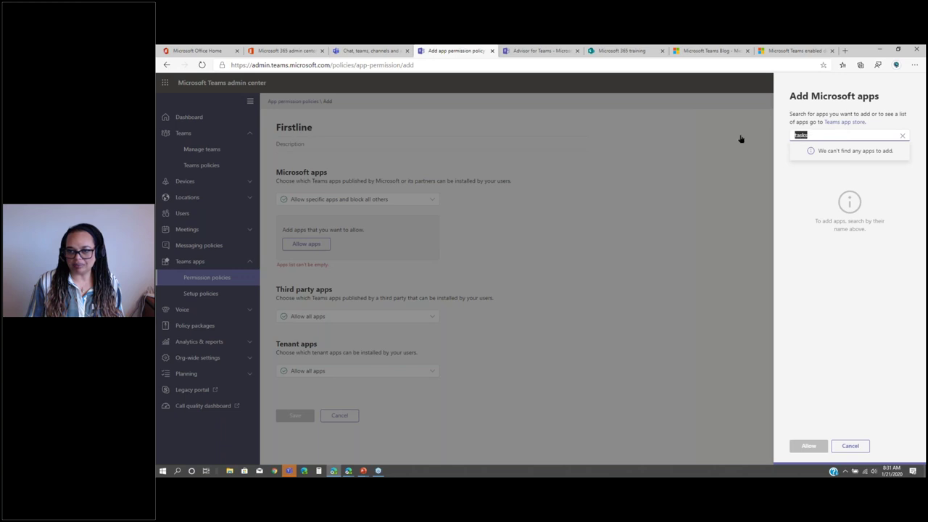
key("BackSpace")
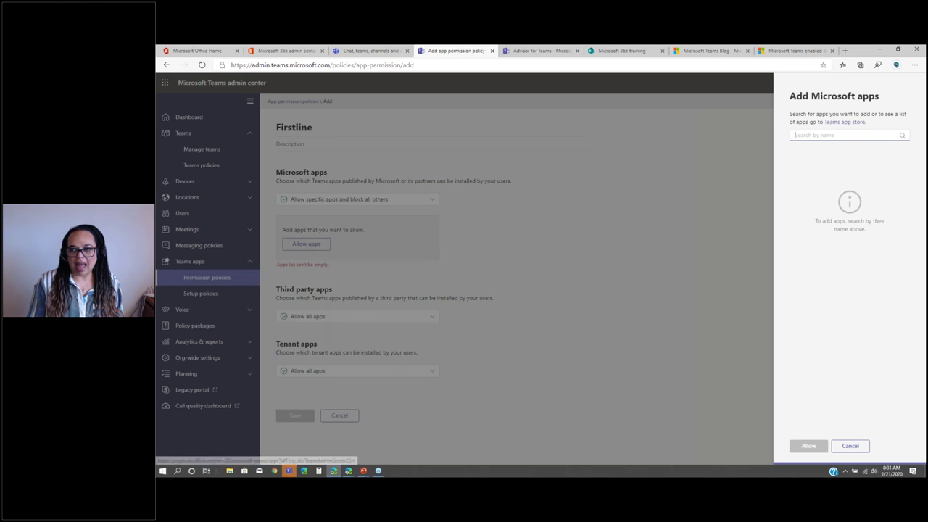
type("jira")
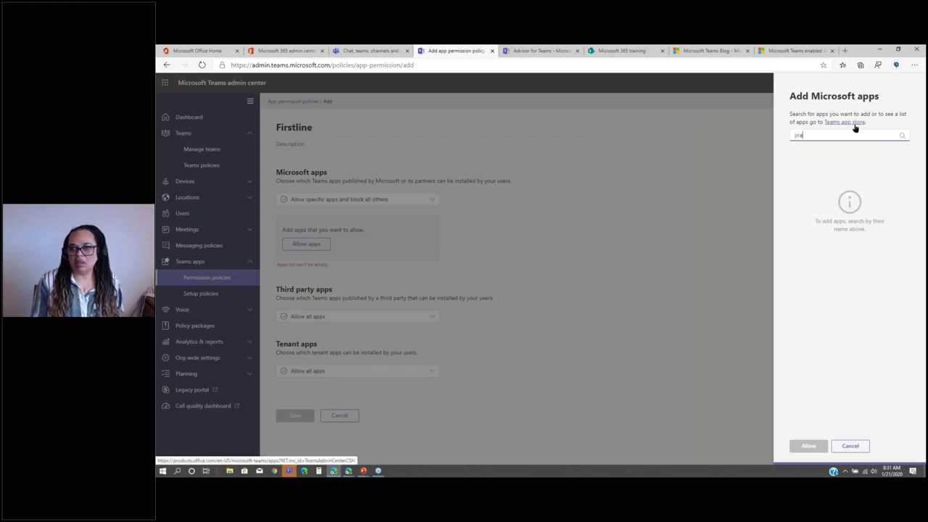
key("BackSpace")
key("BackSpace")
key("BackSpace")
key("BackSpace")
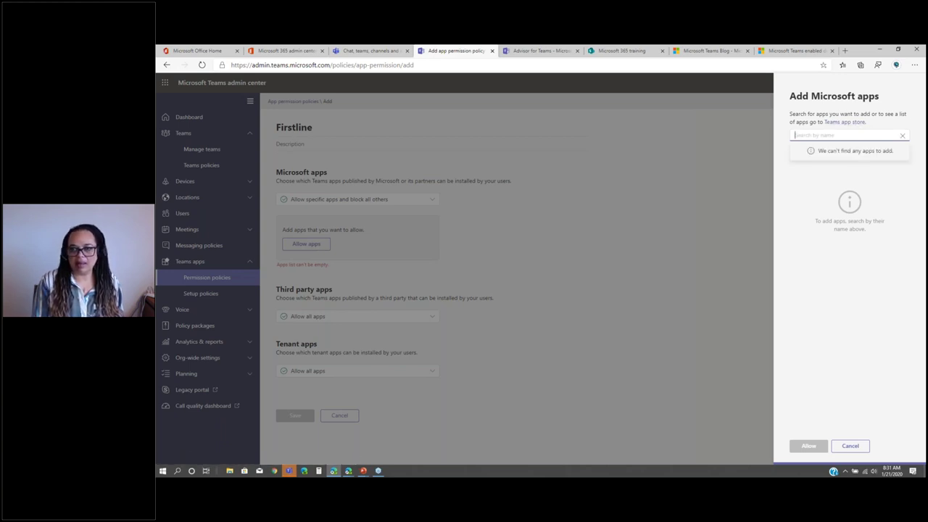
left_click(857, 446)
left_click(303, 246)
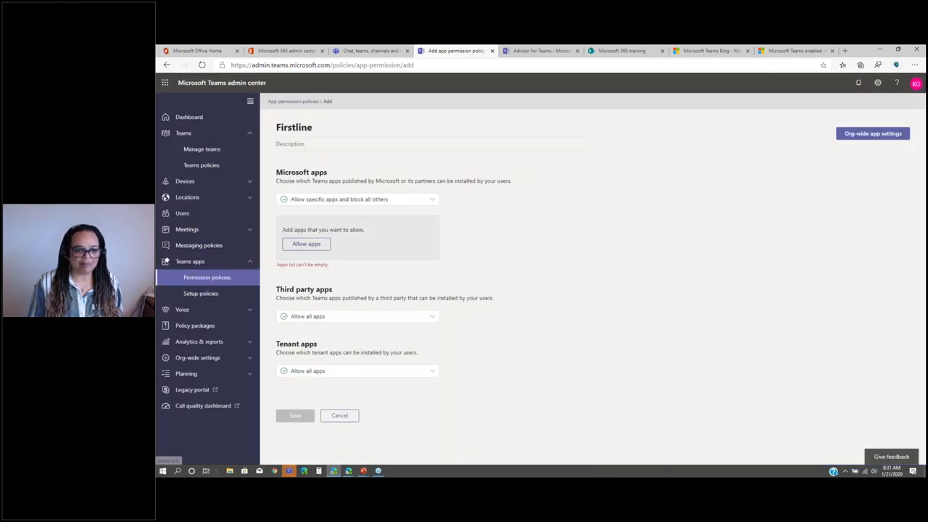
left_click(332, 316)
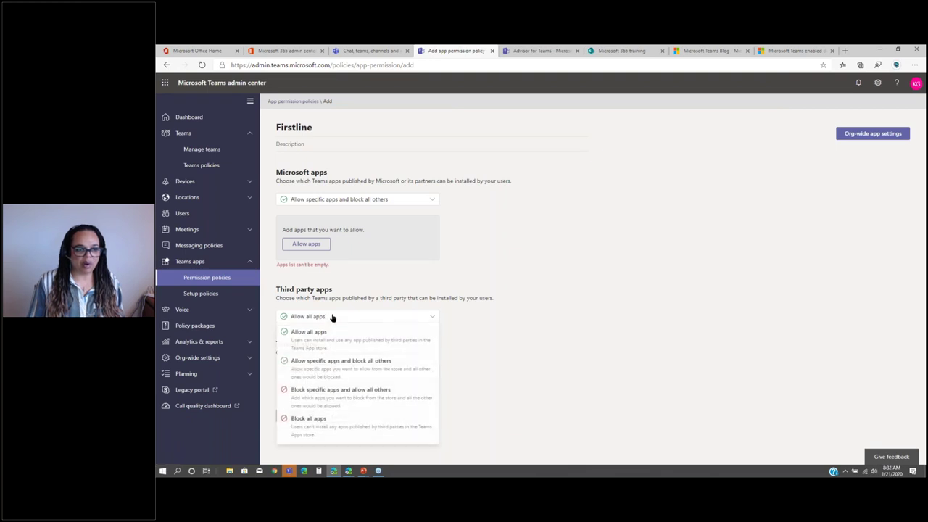
- Add OneNote and SharePoint Lists as the allowed Microsoft apps in the Firstline policy
left_click(322, 245)
type("ou")
type("enote")
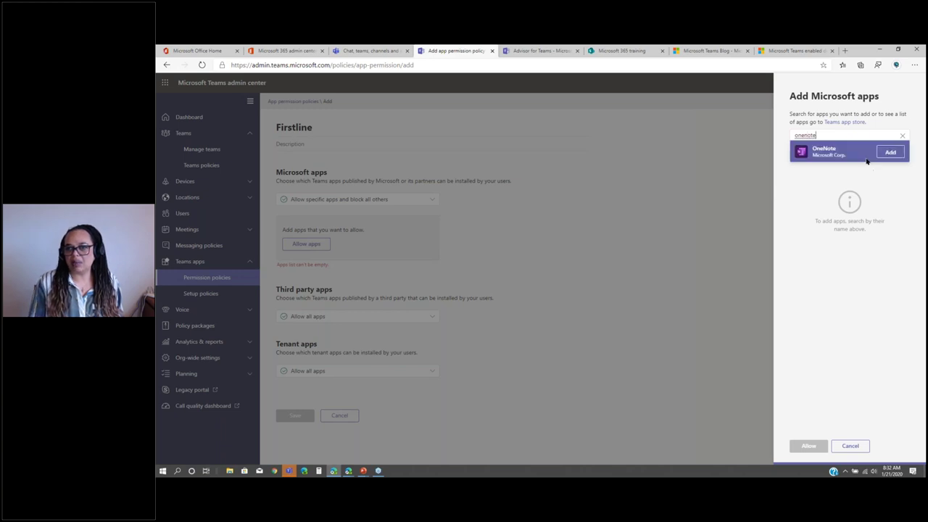
left_click(889, 153)
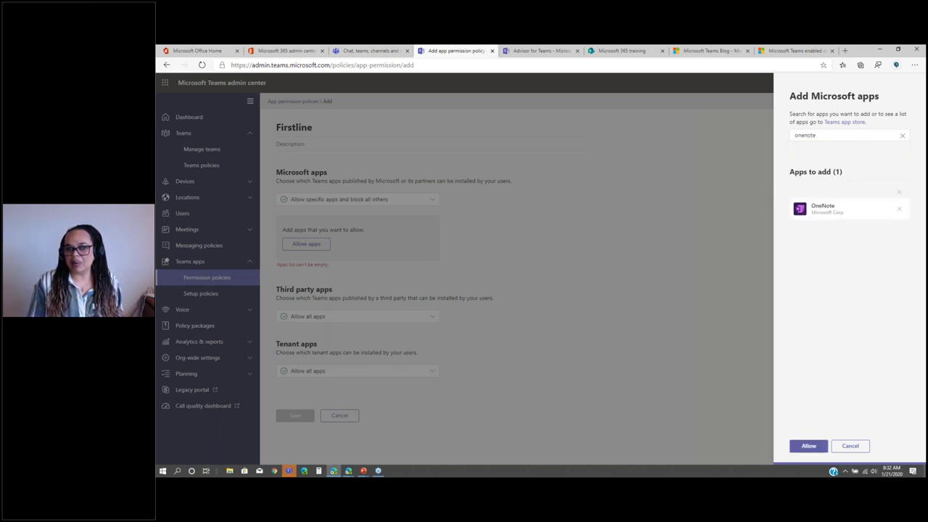
left_click(903, 136)
type("sharepoint")
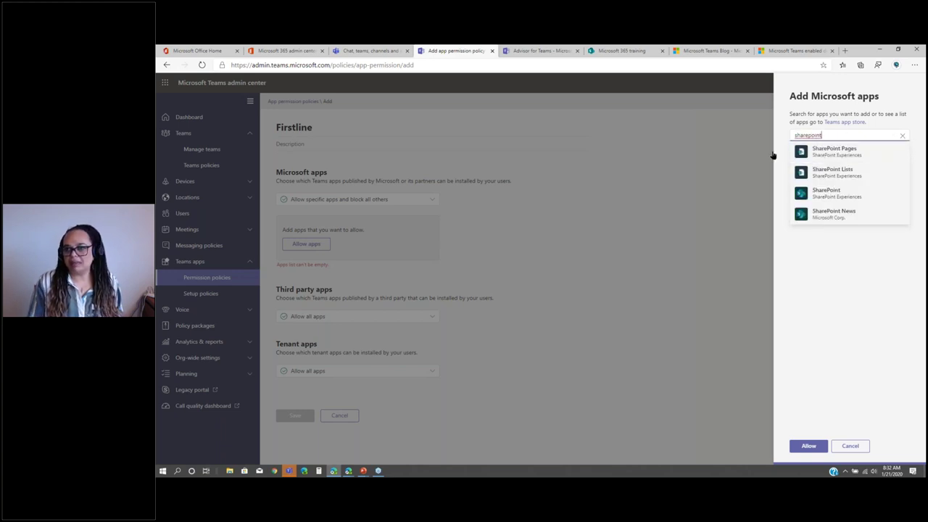
mouse_move(822, 174)
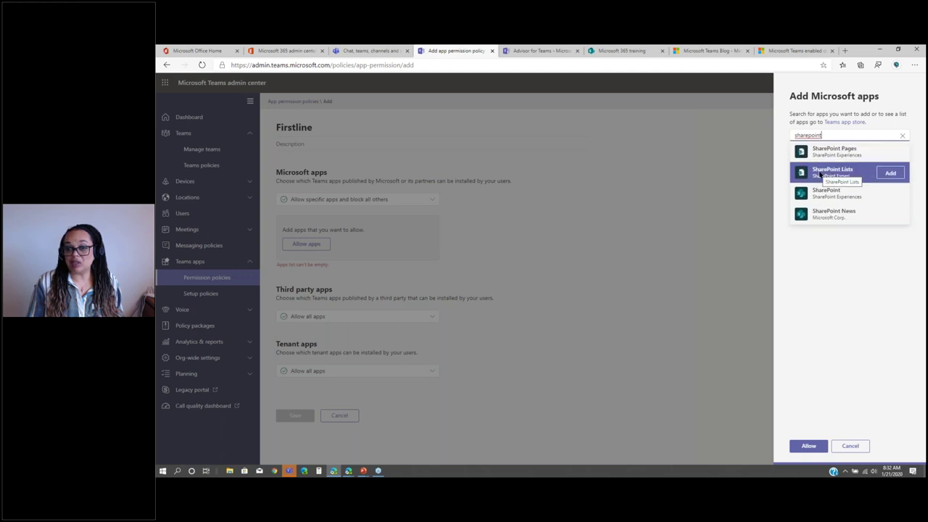
left_click(897, 174)
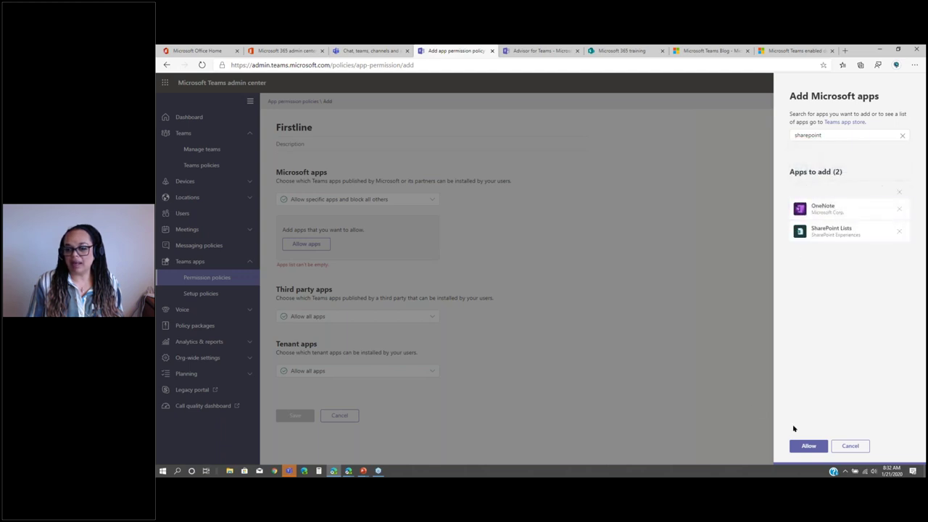
left_click(808, 448)
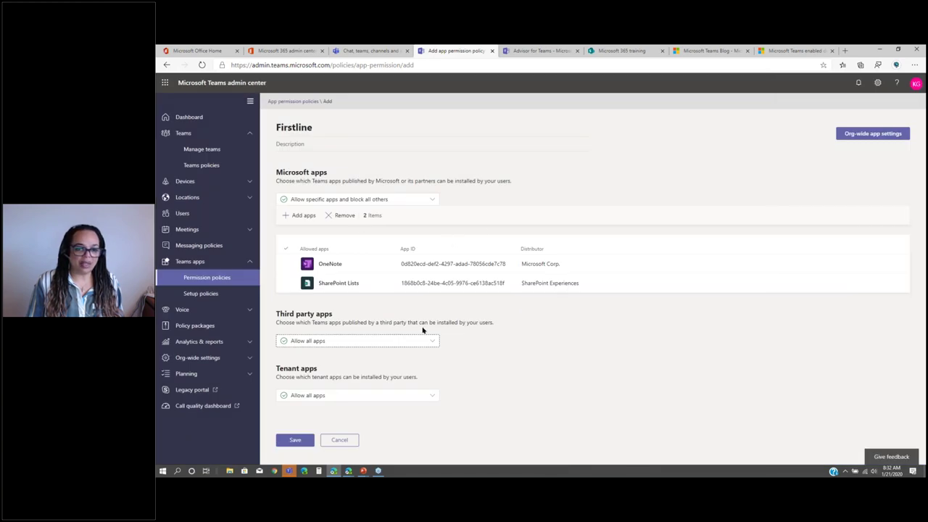
- Review the permission options offered for third party apps and tenant apps in the Firstline policy, keeping the current selections
left_click(361, 340)
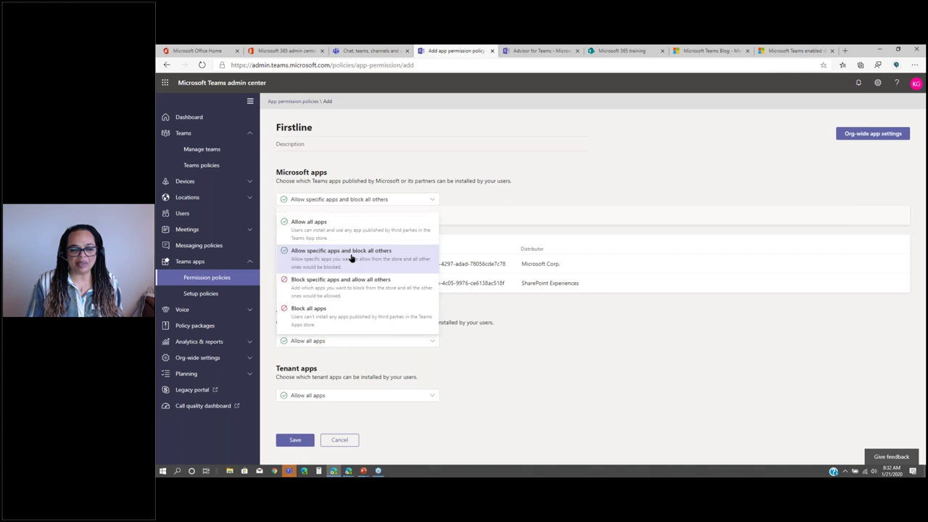
left_click(518, 358)
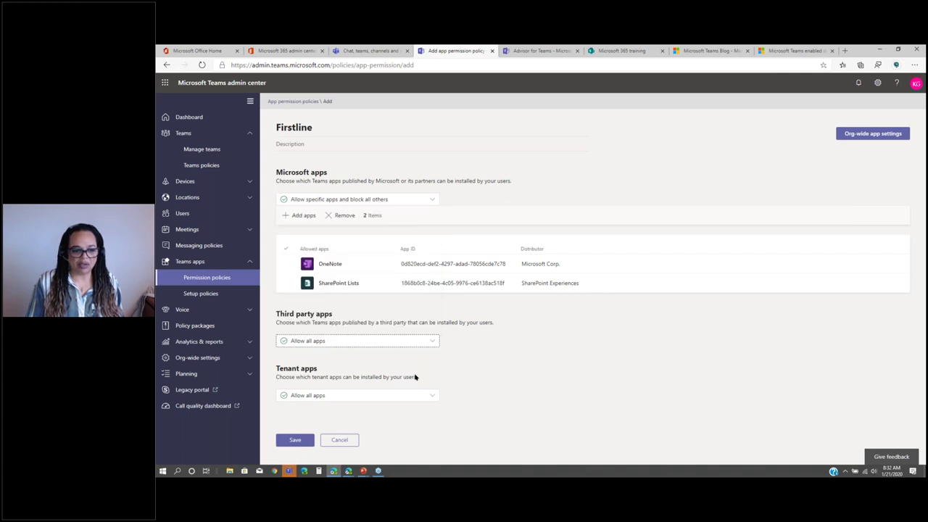
left_click(344, 397)
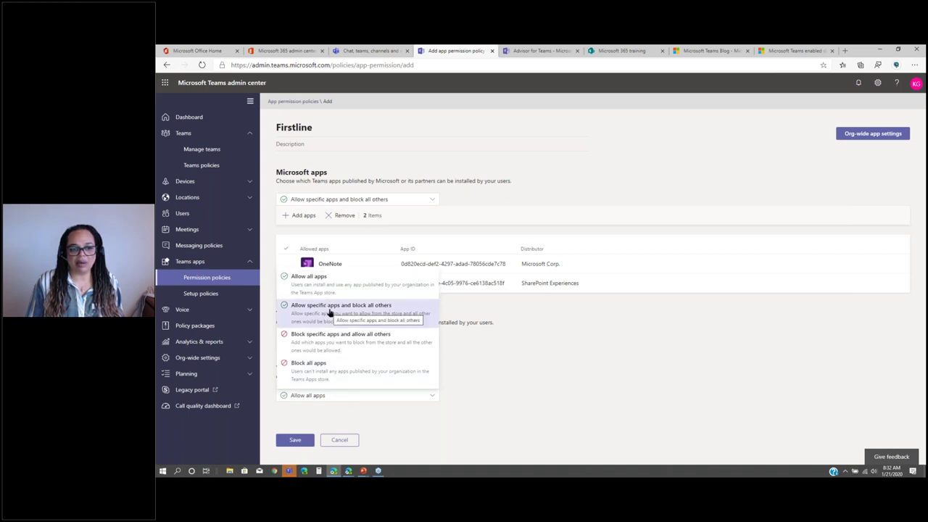
key("Return")
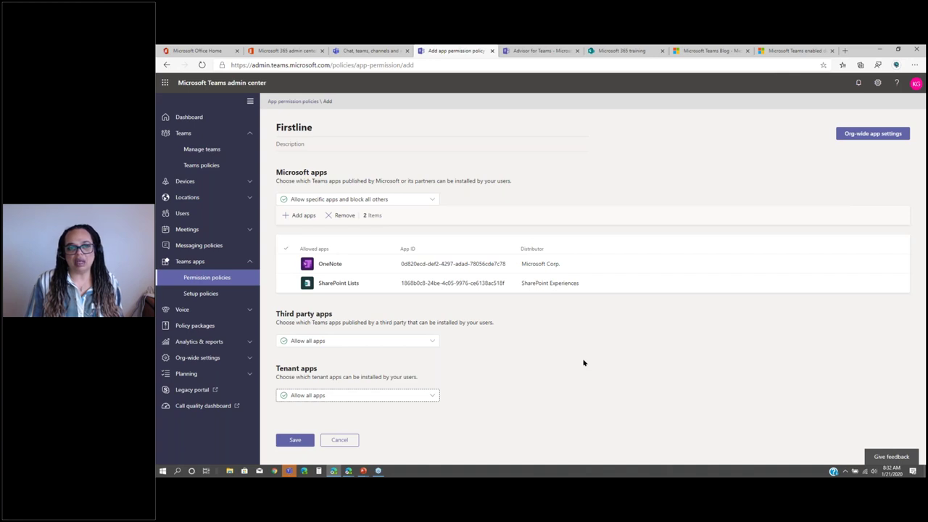
- Set Tenant apps to "Allow specific apps and block all others" and add Get Started (Beta) as an allowed app
left_click(352, 399)
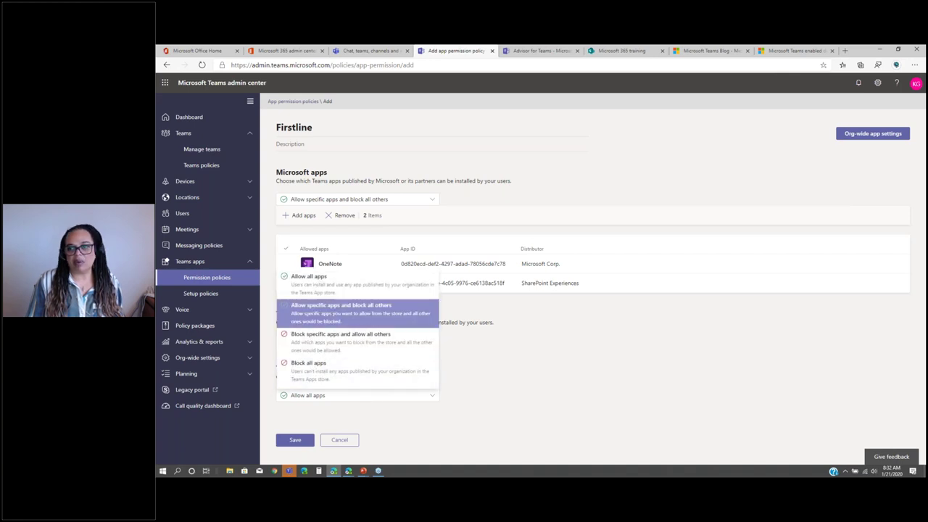
left_click(334, 309)
left_click(326, 440)
type("get")
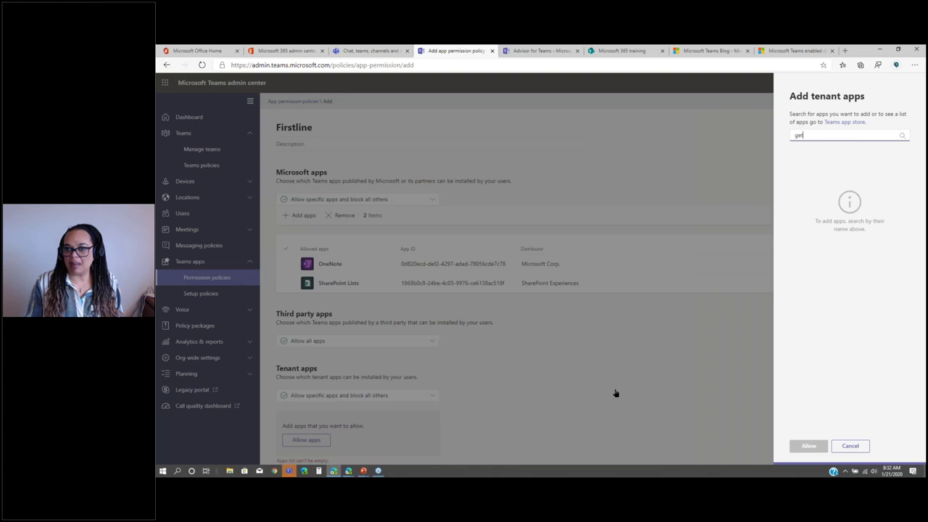
mouse_move(817, 155)
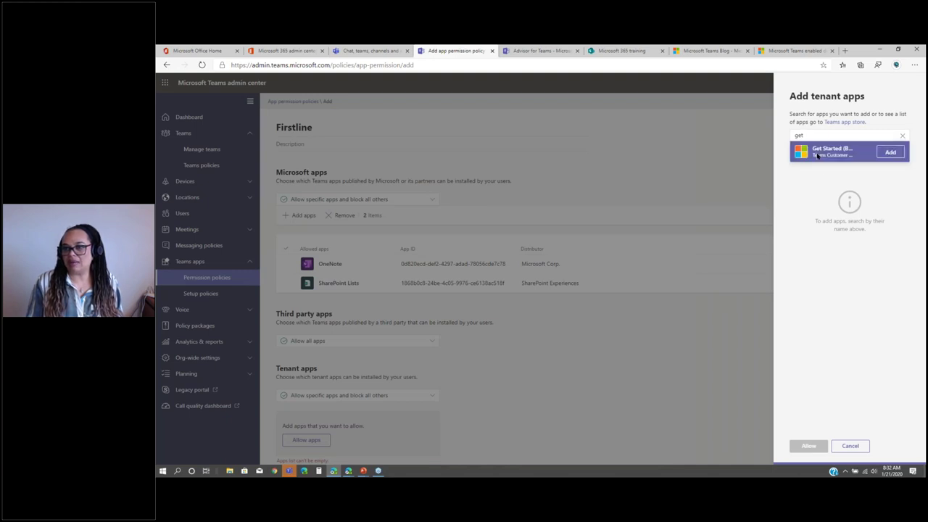
left_click(889, 152)
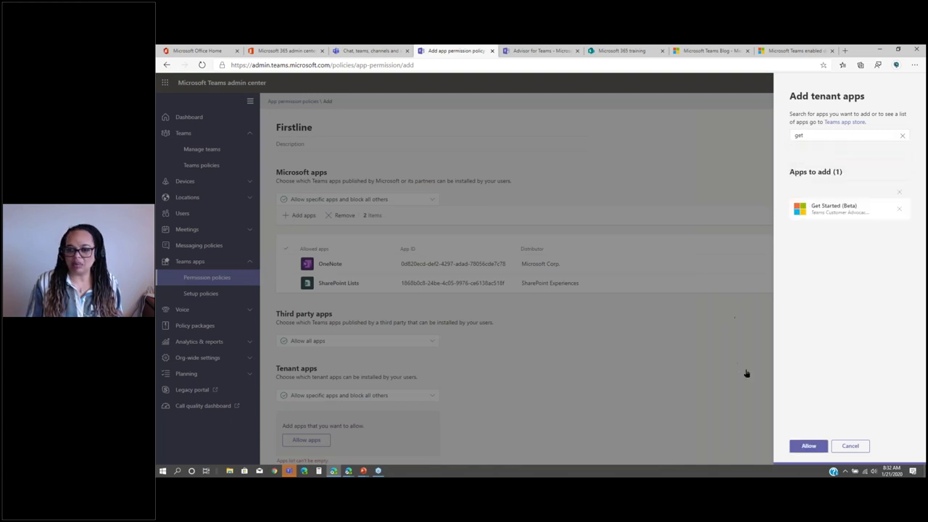
left_click(802, 446)
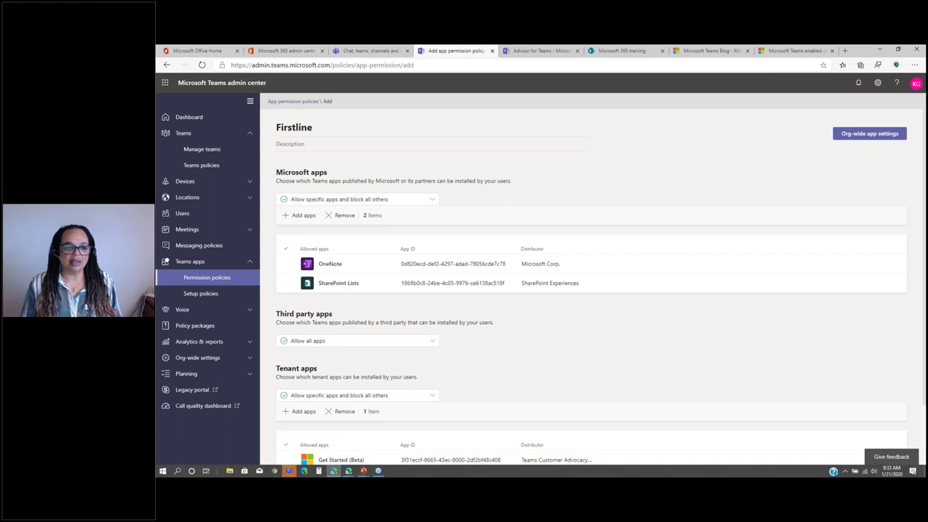
scroll(428, 310, "down", 2)
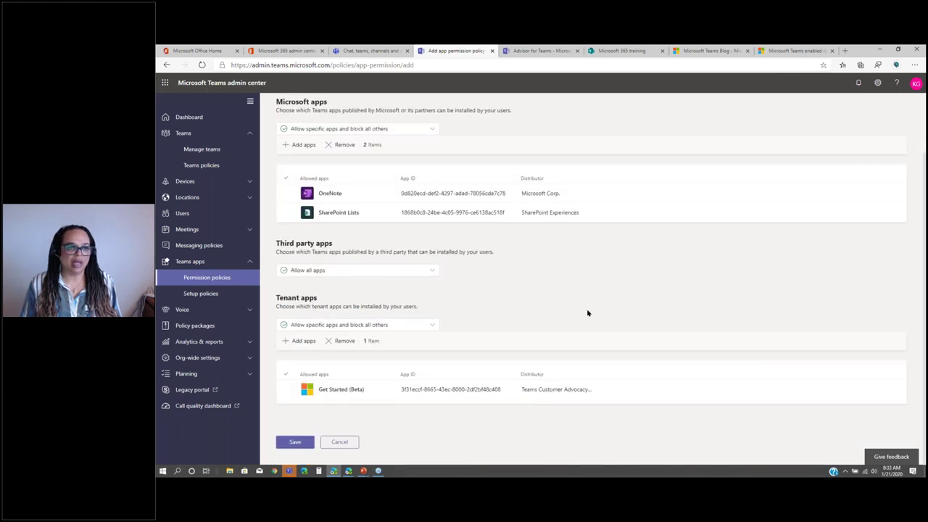
scroll(589, 313, "up", 1)
scroll(588, 313, "down", 1)
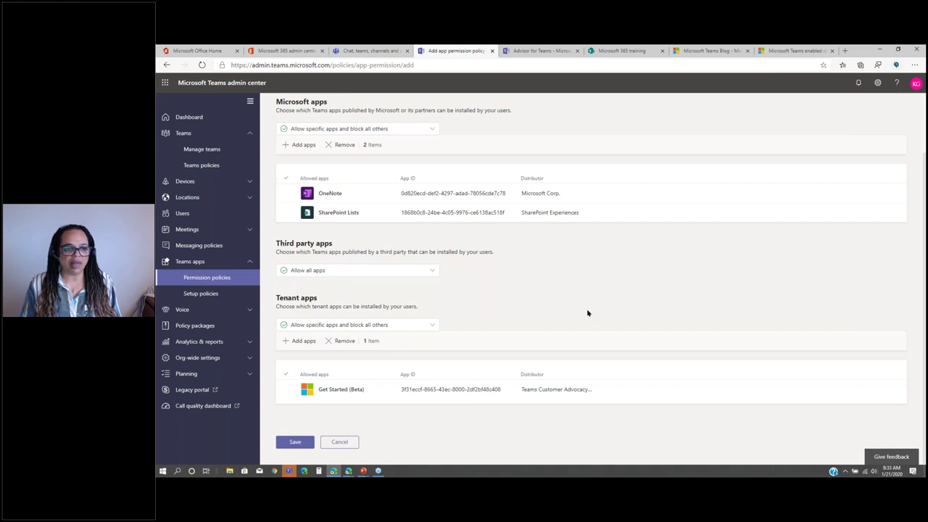
- Look over which policy and settings pages are available for Meetings in the admin center
left_click(193, 231)
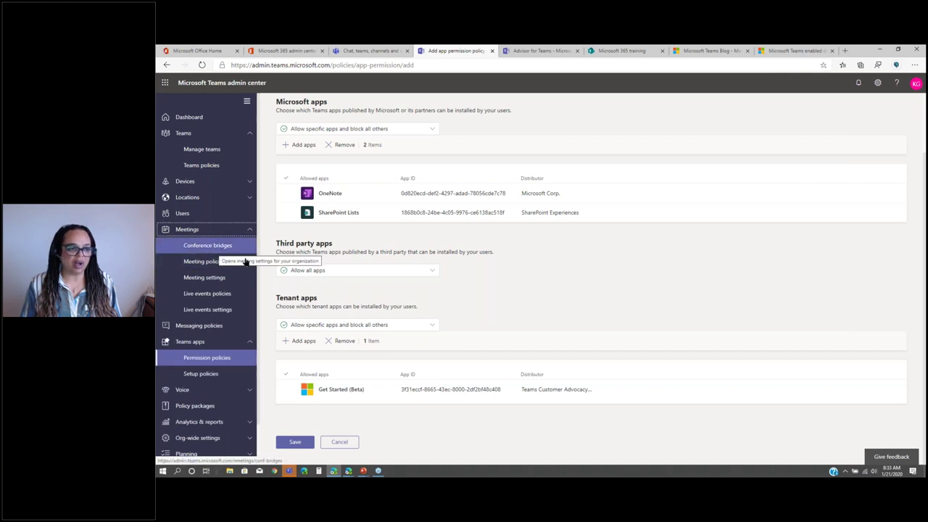
left_click(214, 295)
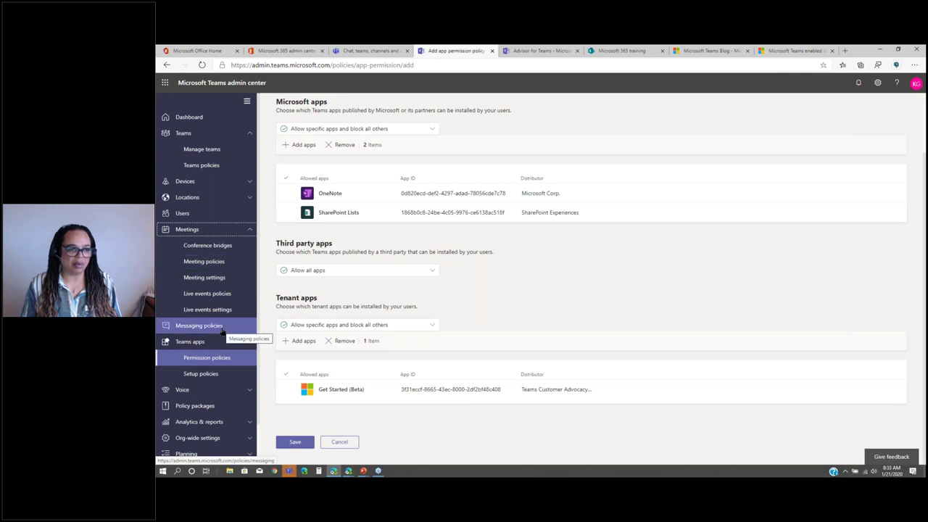
left_click(249, 229)
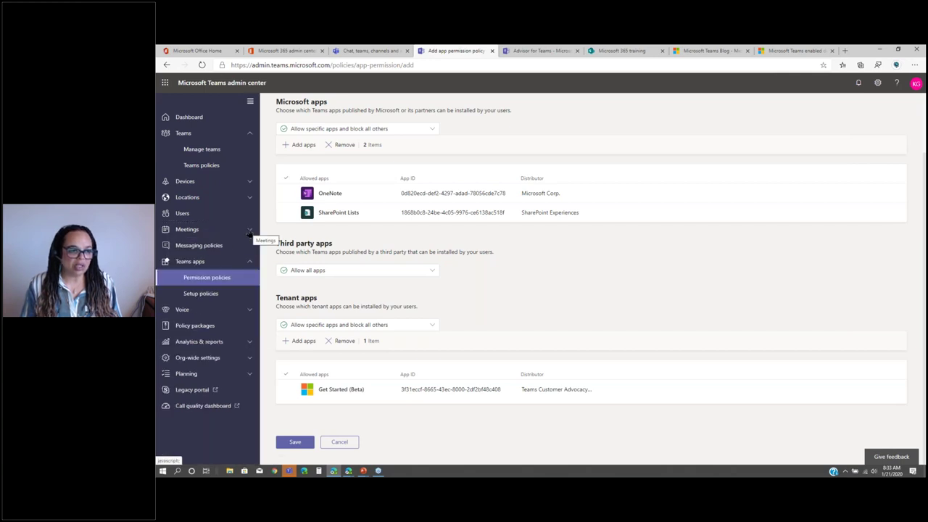
- Open Teams advisor and check which additional workload can be deployed, leaving without creating it
left_click(250, 132)
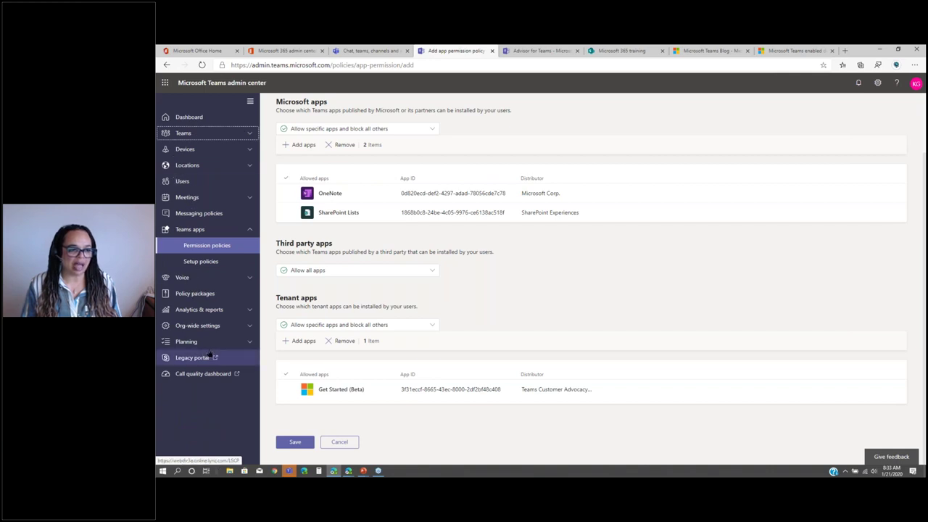
left_click(249, 342)
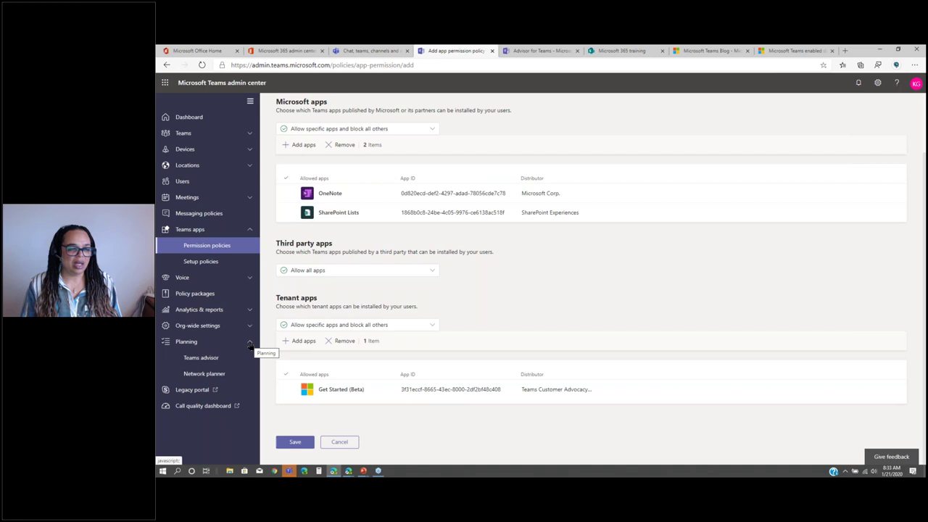
left_click(216, 362)
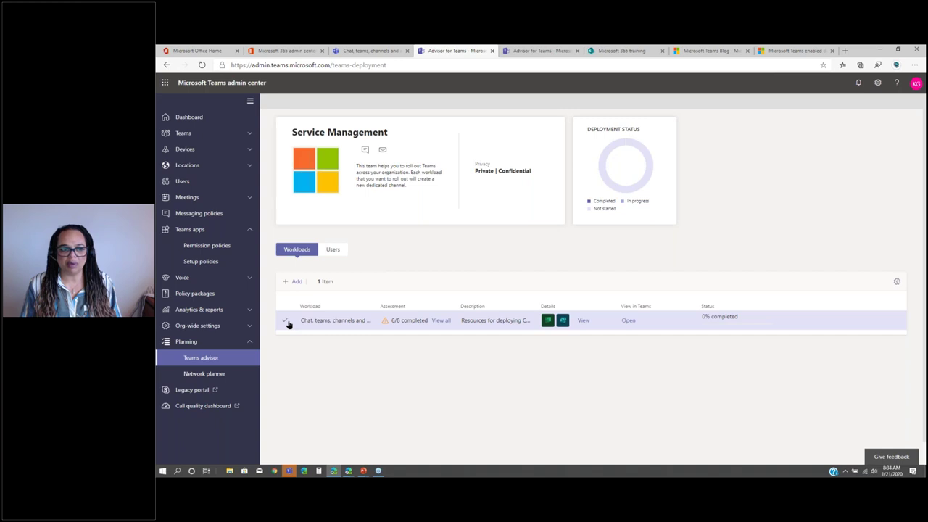
left_click(294, 281)
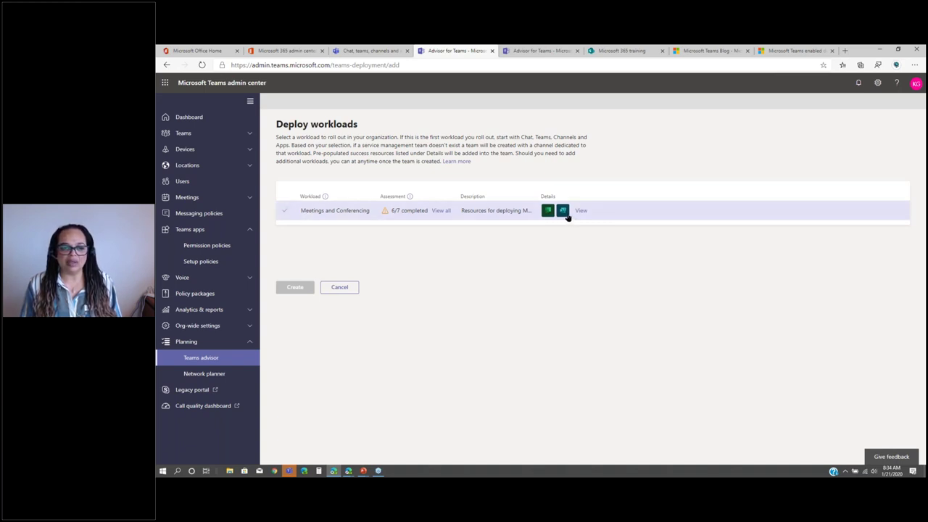
left_click(338, 288)
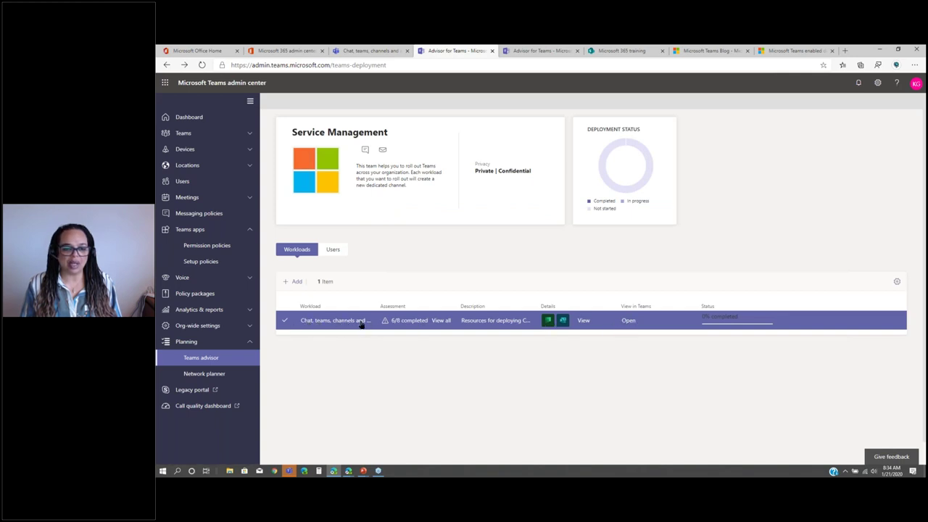
- Review the planner tasks in the workload details of the "Chat, teams, channels and apps" workload
left_click(585, 321)
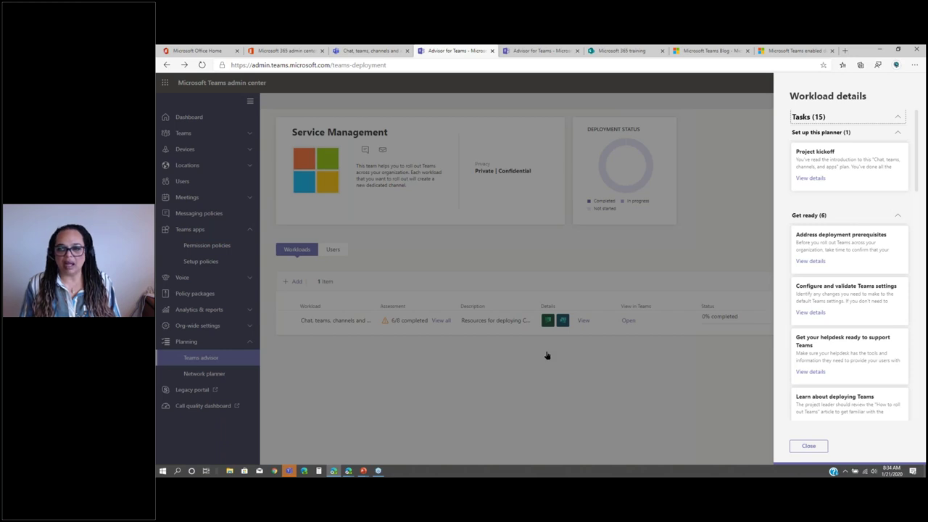
scroll(784, 355, "down", 3)
scroll(783, 355, "down", 1)
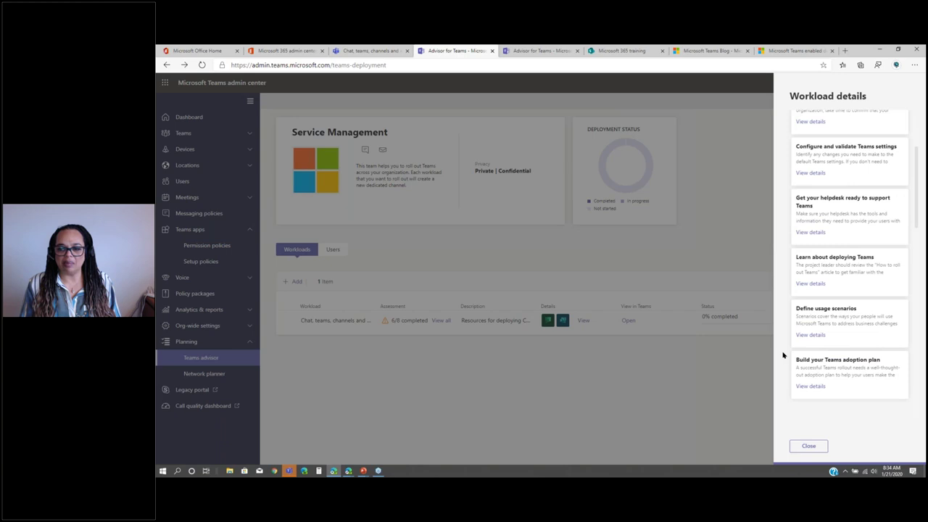
scroll(784, 355, "down", 7)
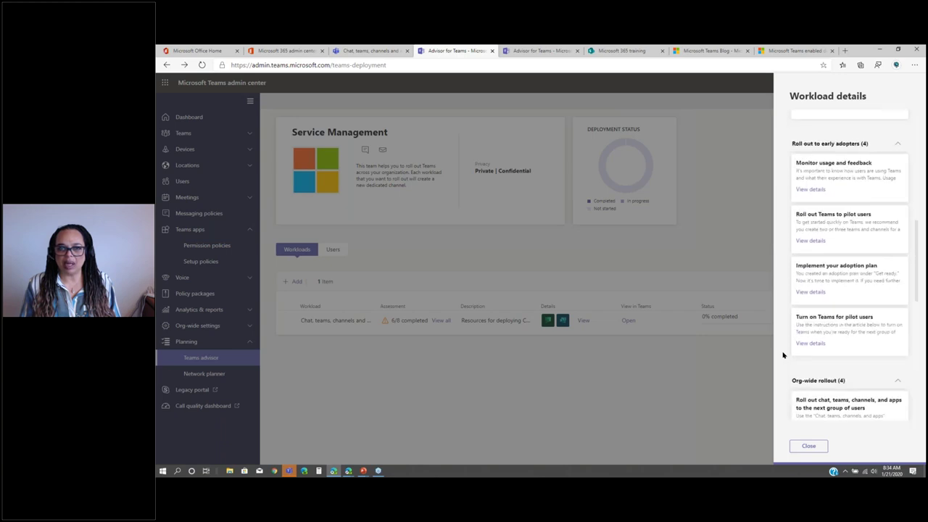
- Switch to Microsoft Teams and examine the checklist and attachments of the "Configure and validate Teams settings" Planner task
left_click(551, 52)
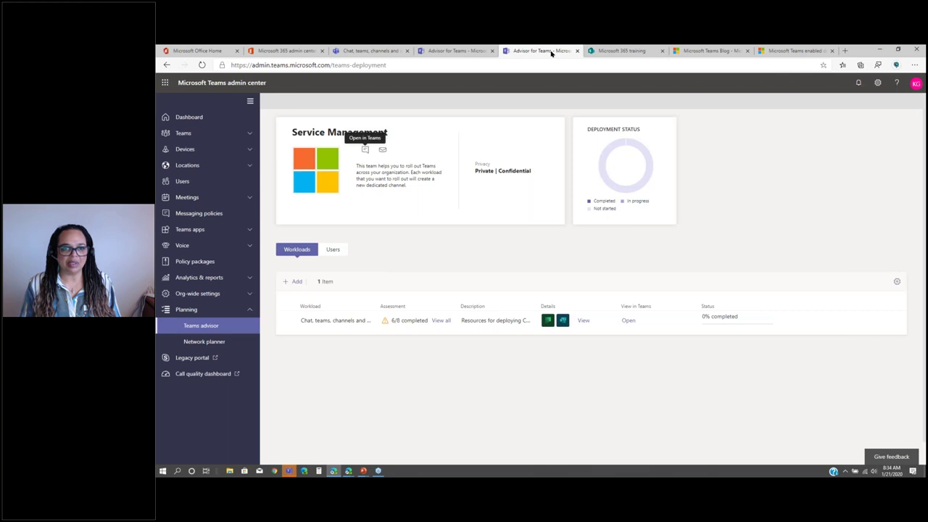
left_click(387, 52)
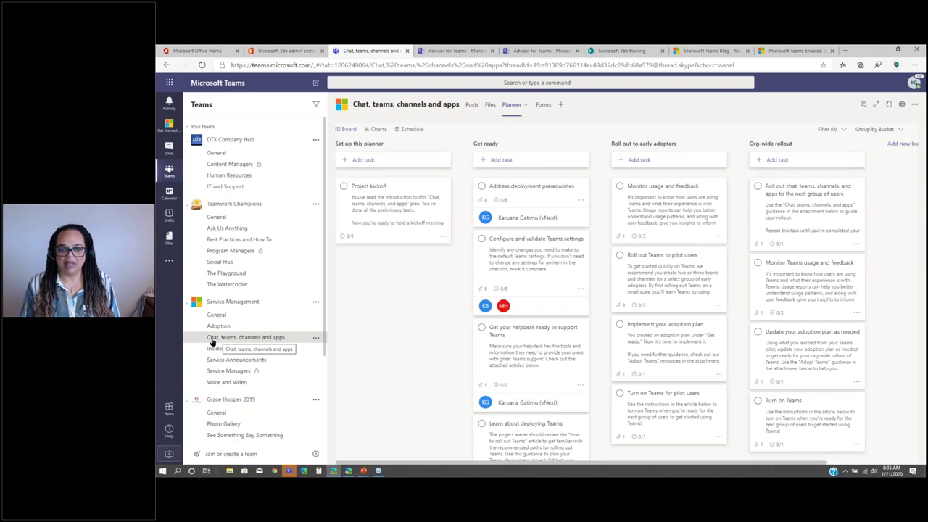
left_click(519, 268)
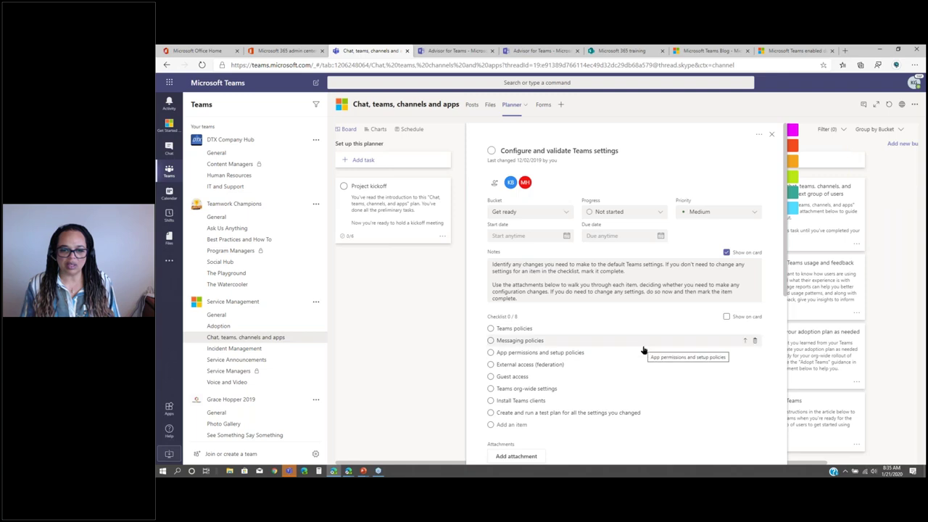
scroll(562, 417, "down", 1)
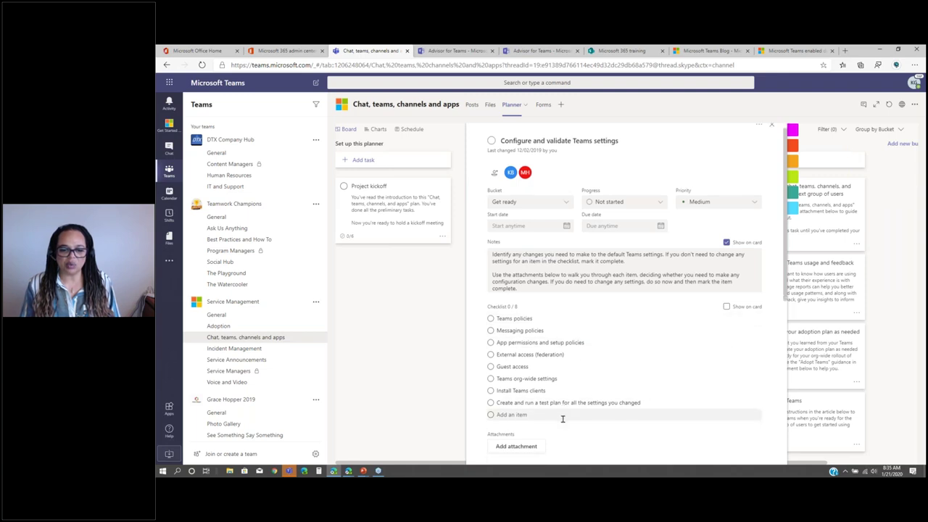
scroll(562, 418, "down", 3)
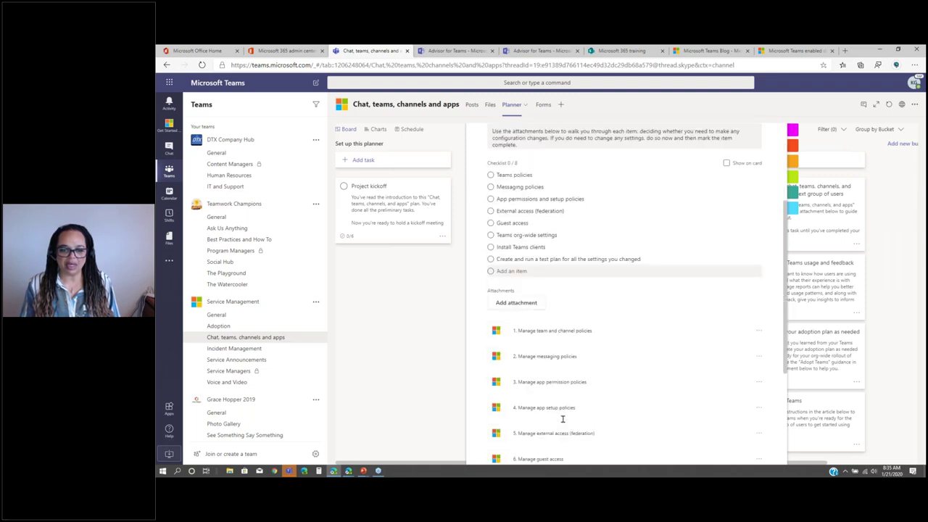
scroll(562, 418, "down", 1)
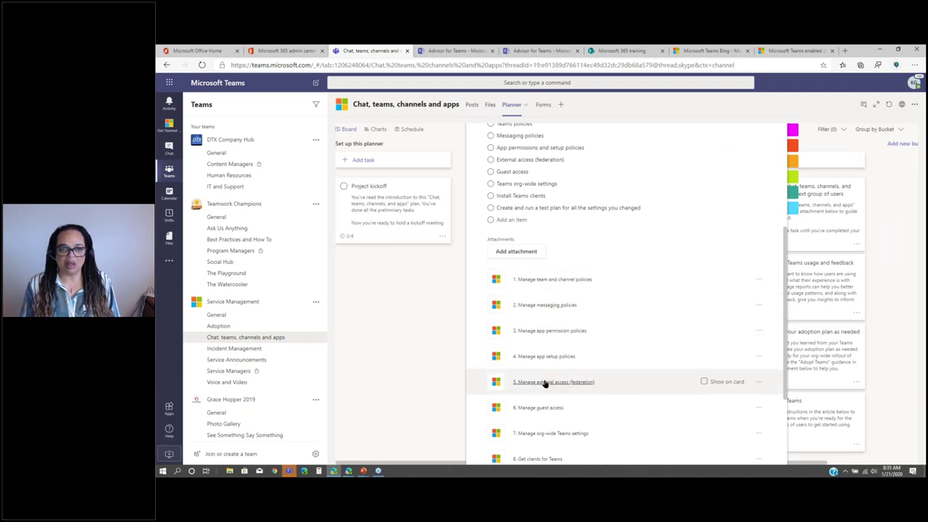
scroll(546, 383, "up", 4)
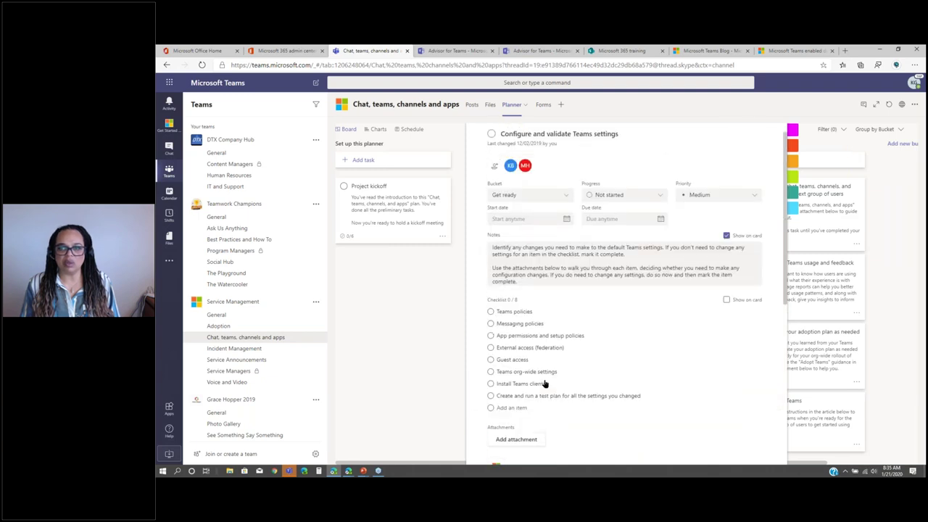
scroll(546, 383, "up", 1)
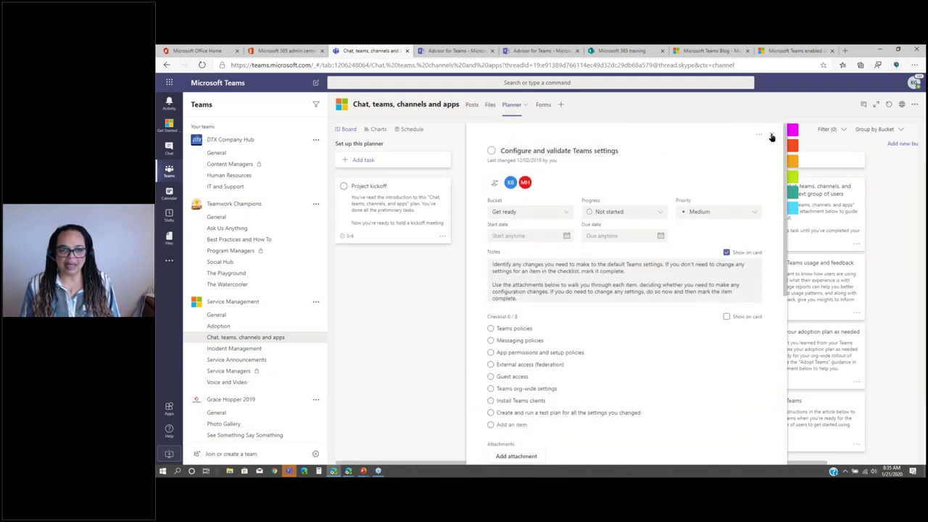
left_click(772, 136)
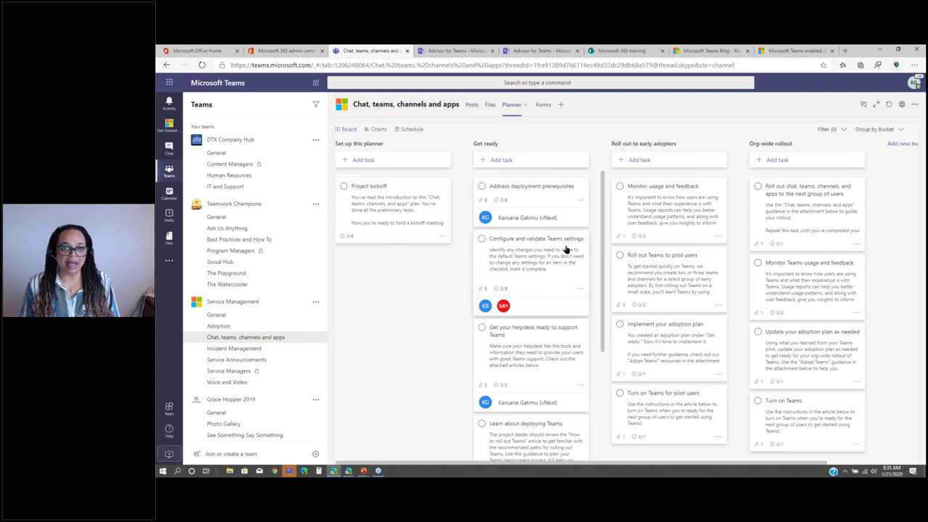
- Examine the questions of the Microsoft Teams User Satisfaction Survey form in the "Chat, teams, channels and apps" channel
left_click(544, 106)
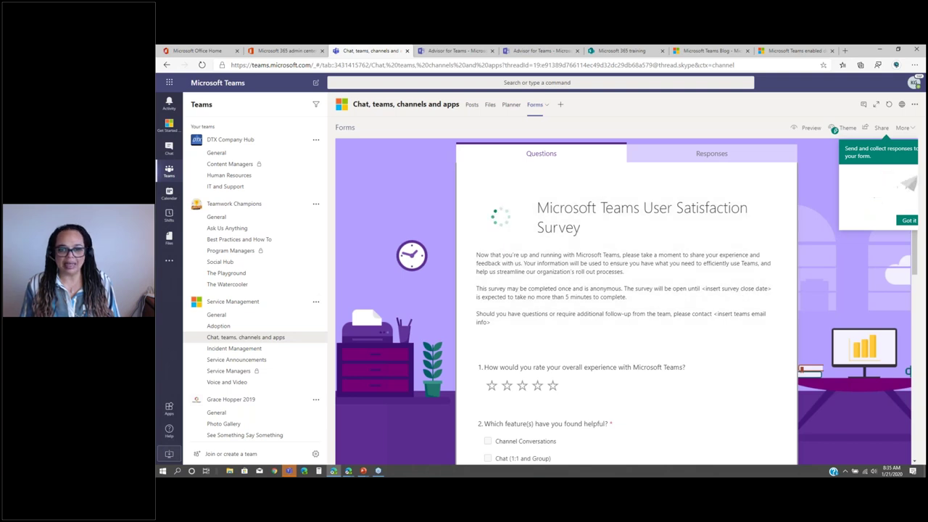
scroll(500, 215, "down", 3)
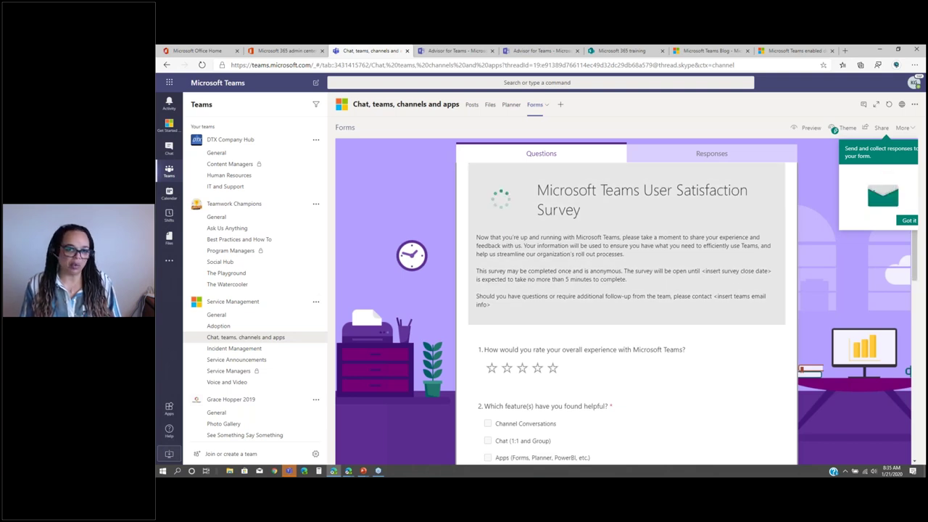
scroll(756, 345, "down", 3)
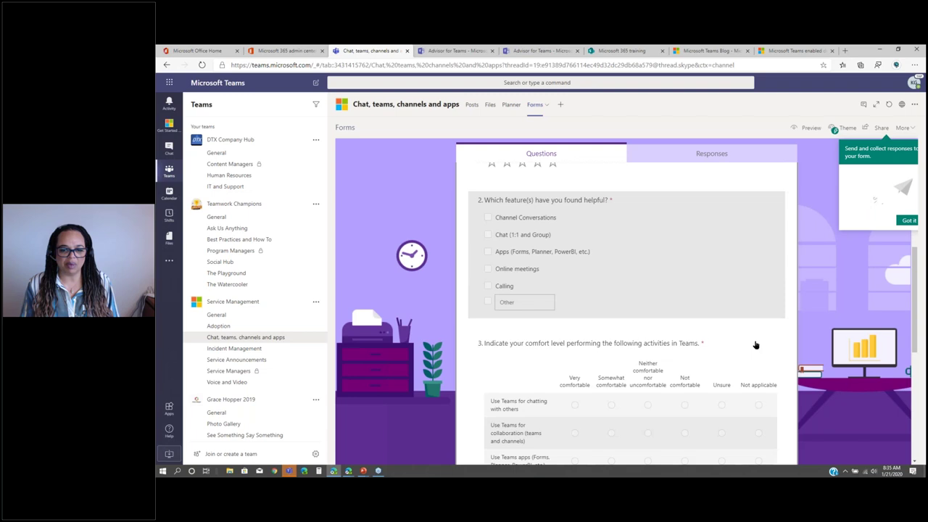
scroll(756, 345, "down", 2)
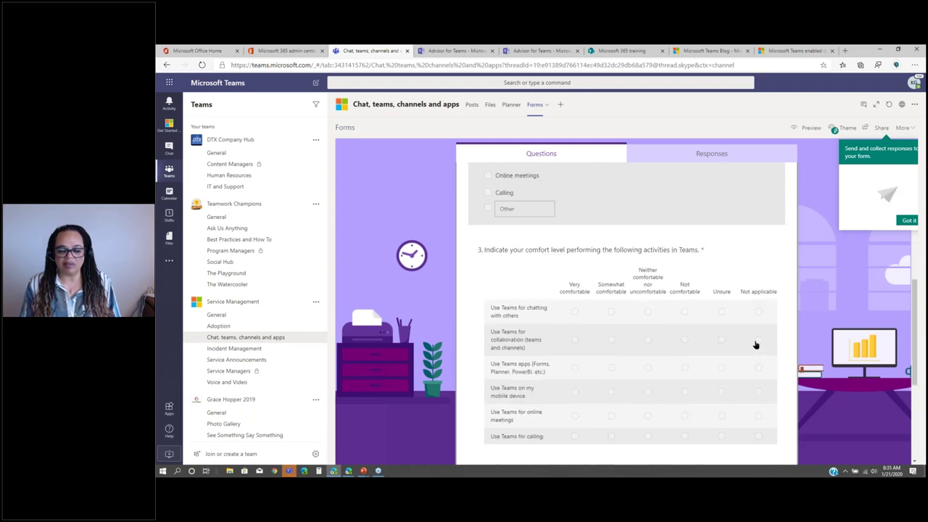
- Review the survey's comfort-level, recommendation and additional feedback questions, and return to the channel's Planner board
scroll(785, 353, "down", 2)
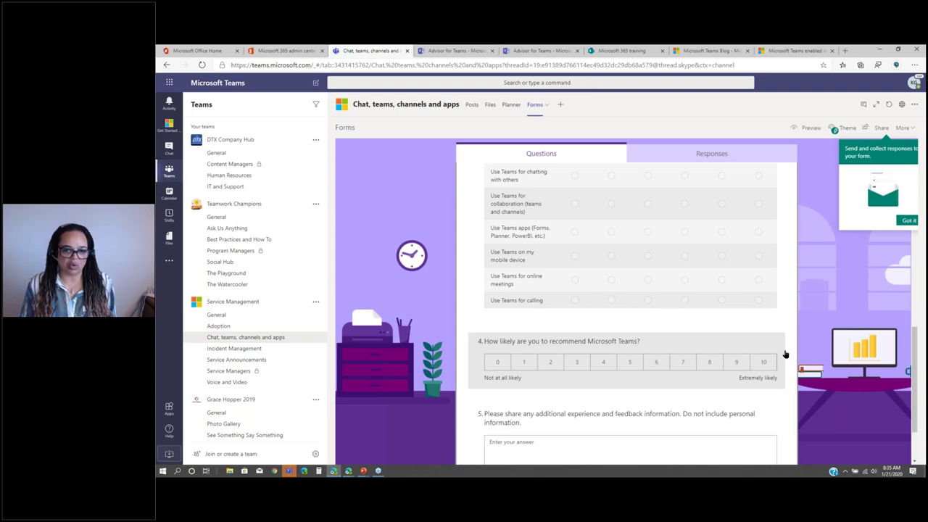
scroll(784, 354, "down", 1)
scroll(784, 354, "down", 2)
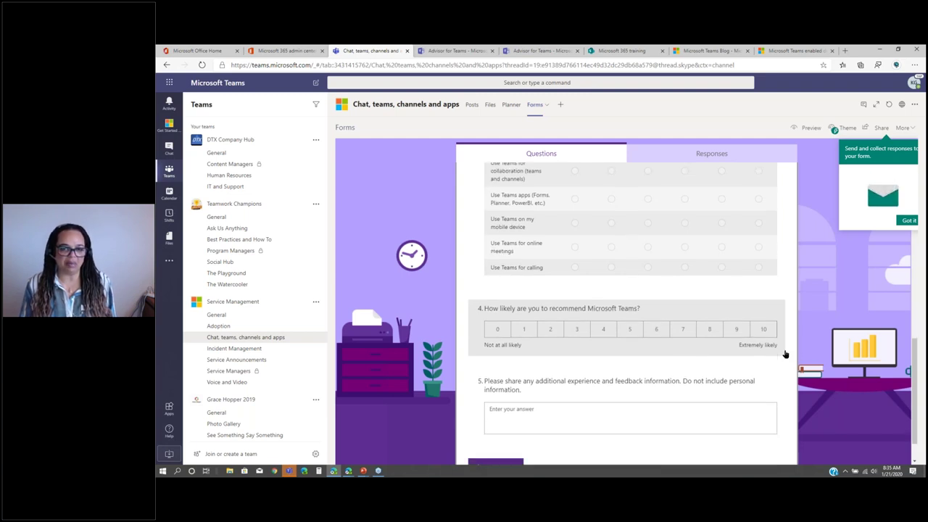
scroll(784, 354, "up", 2)
scroll(785, 354, "up", 8)
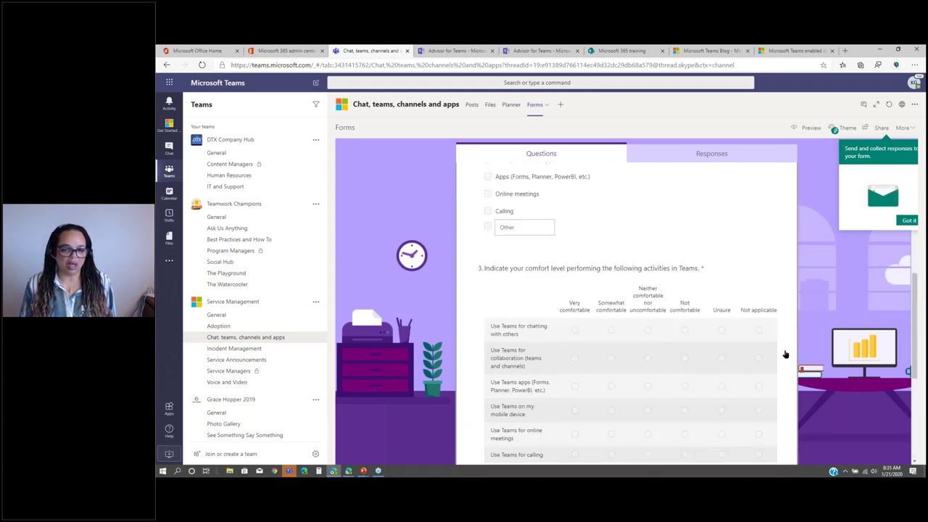
scroll(785, 354, "up", 2)
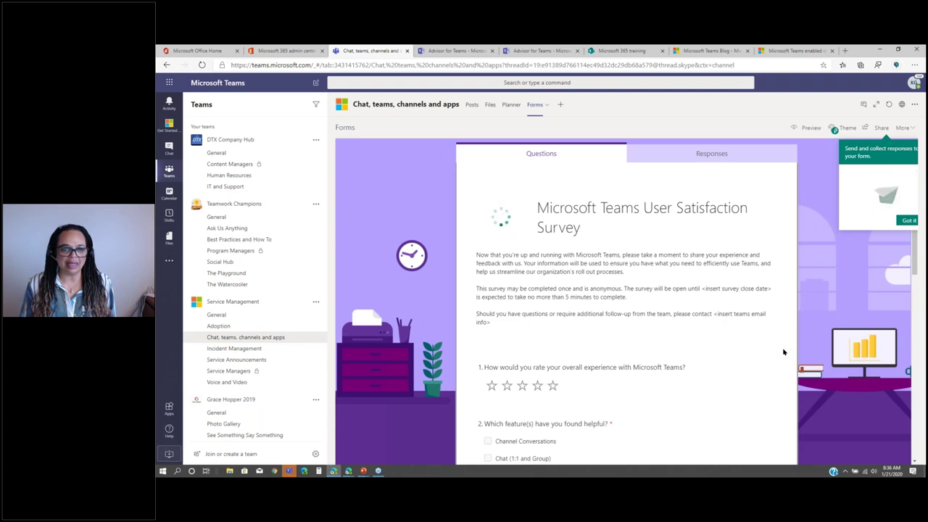
left_click(511, 105)
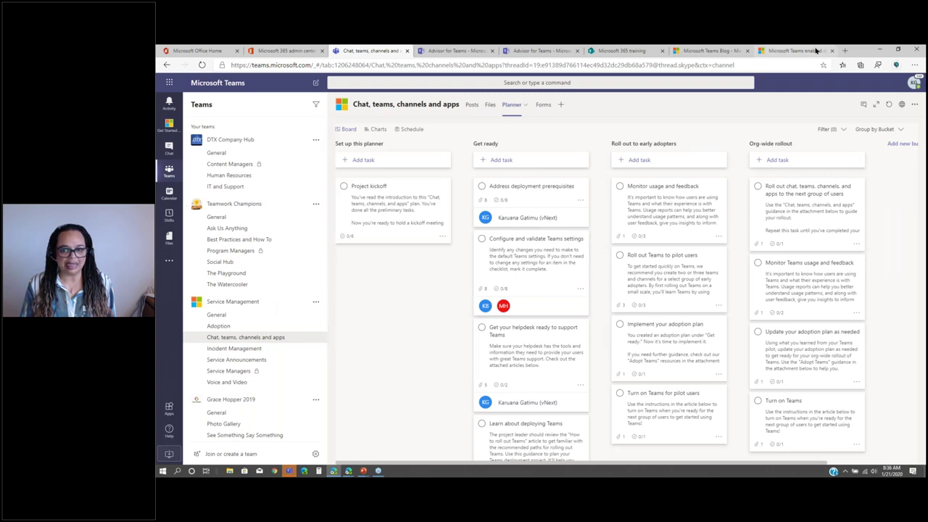
- Browse the headsets, speakerphones, desk phones and room systems on the Microsoft Teams devices web page, and return to the Planner board in Teams
left_click(816, 51)
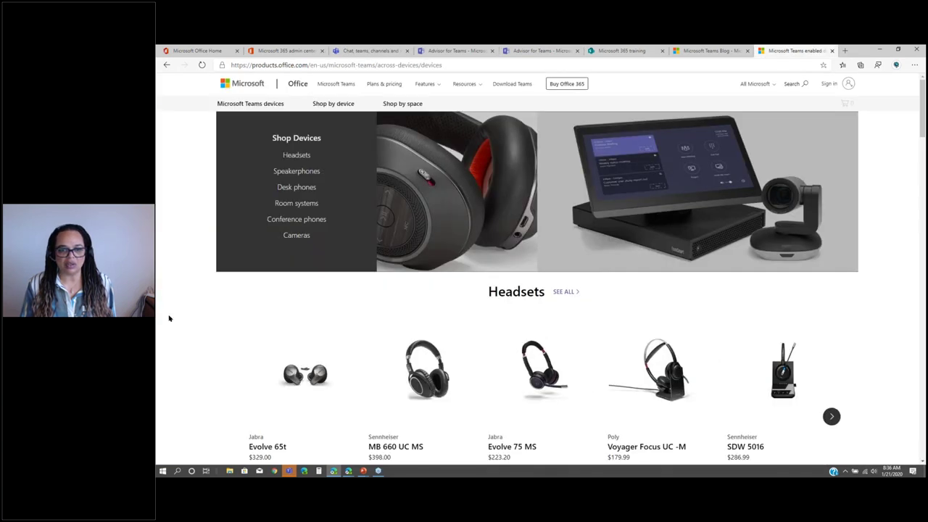
scroll(169, 318, "down", 1)
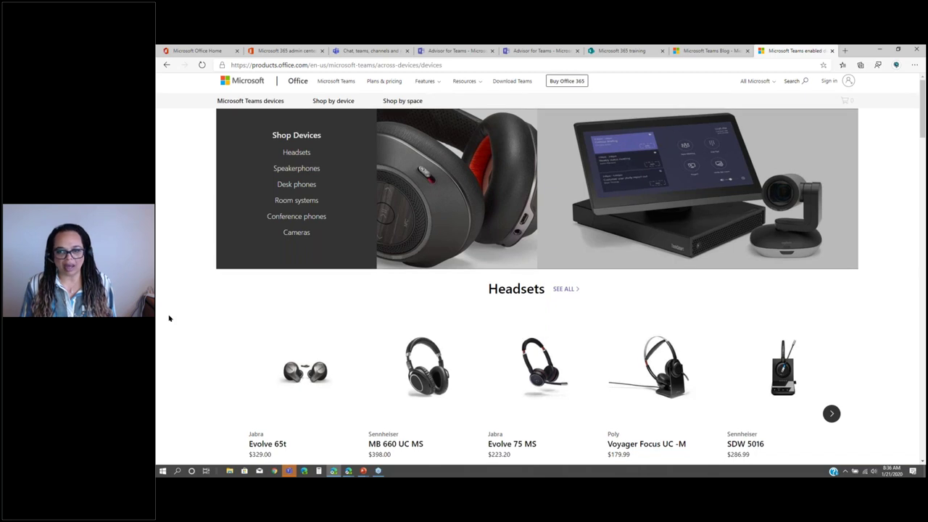
scroll(169, 318, "down", 1)
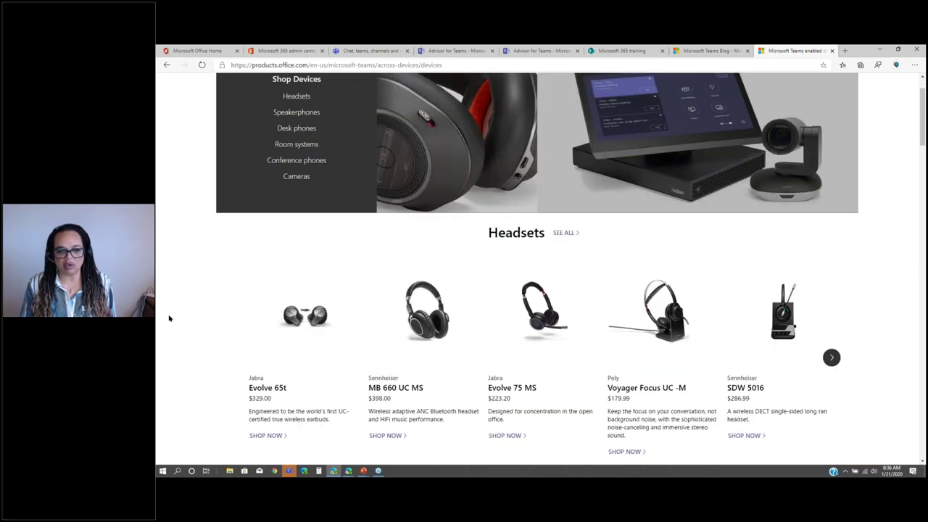
scroll(169, 318, "down", 2)
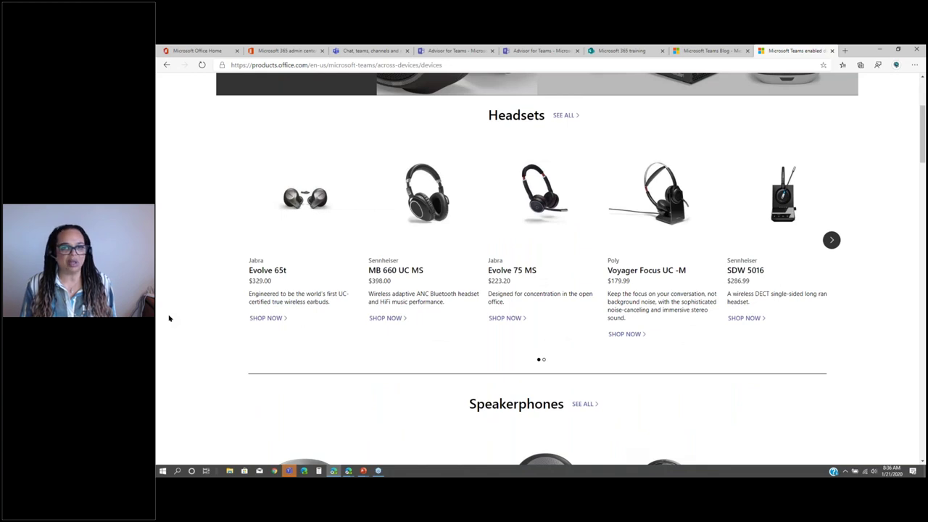
scroll(169, 318, "down", 1)
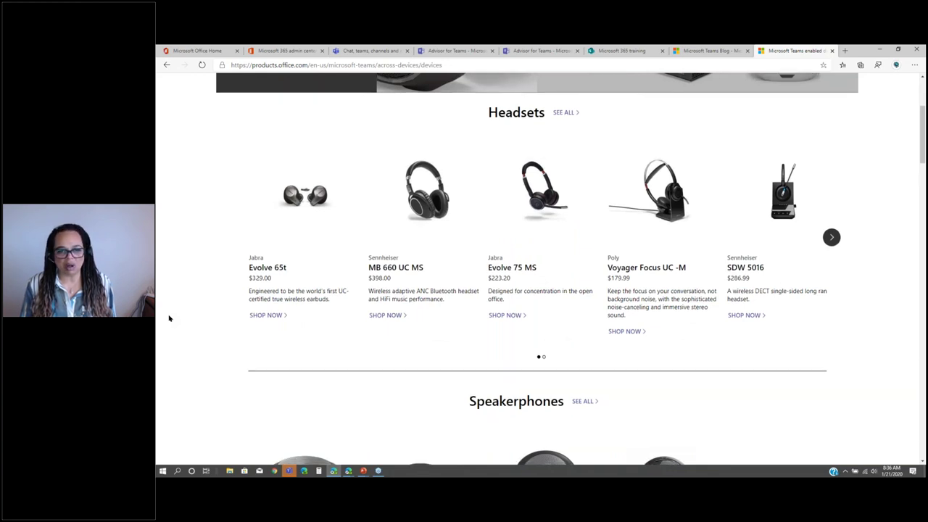
scroll(169, 318, "down", 2)
scroll(169, 318, "down", 2)
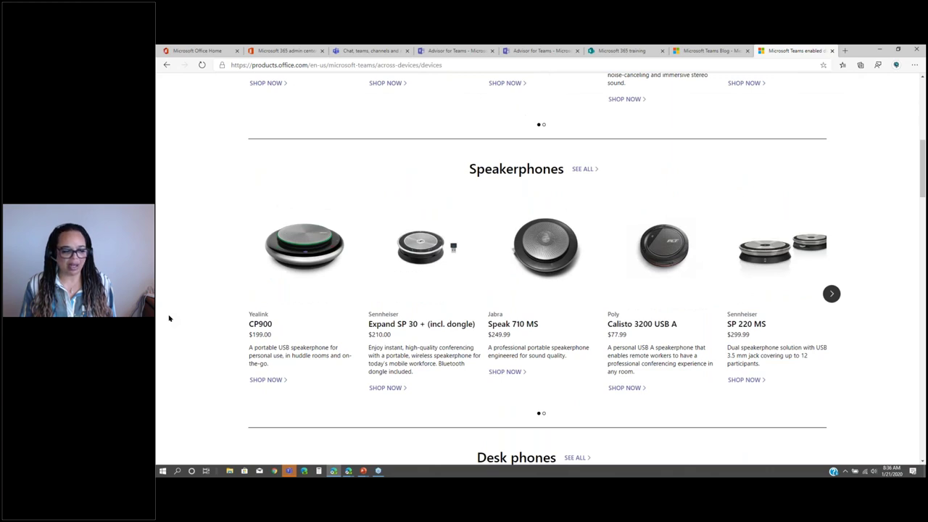
scroll(169, 318, "down", 1)
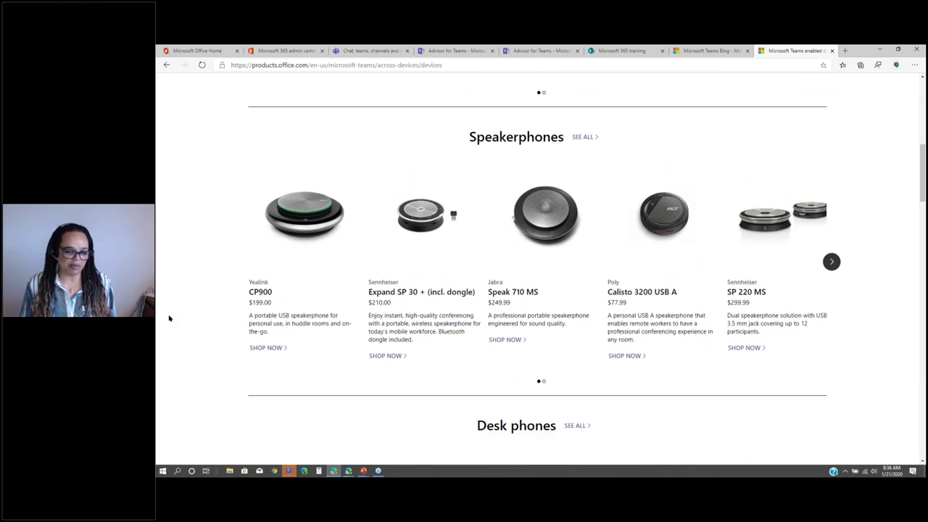
scroll(169, 319, "down", 2)
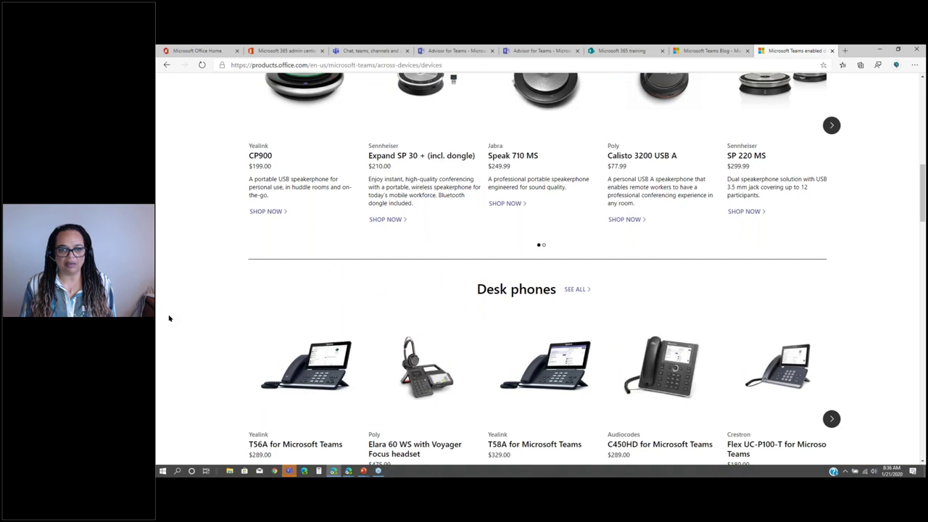
scroll(169, 318, "down", 1)
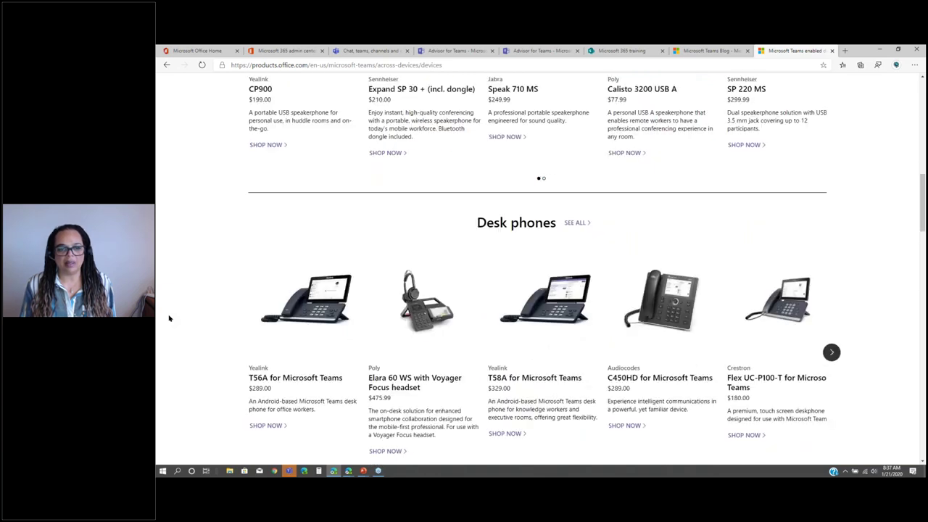
scroll(169, 319, "down", 2)
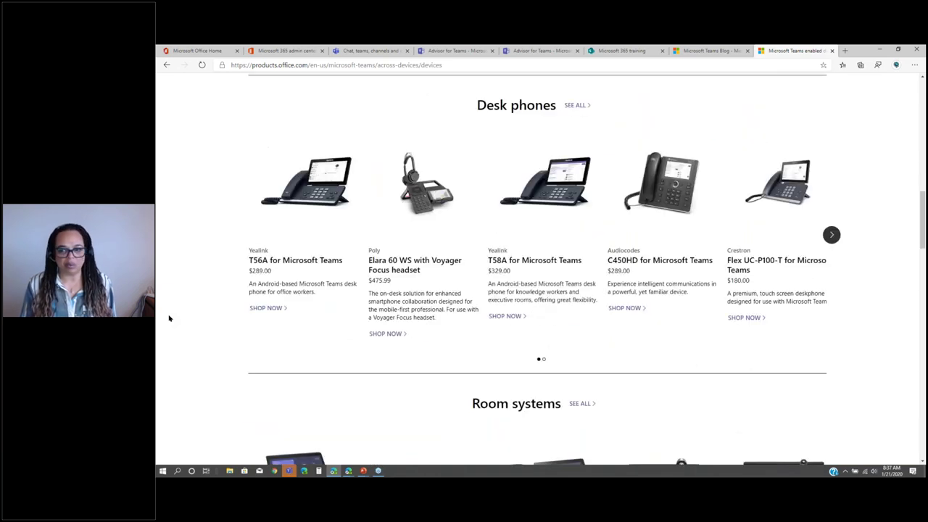
scroll(169, 318, "down", 3)
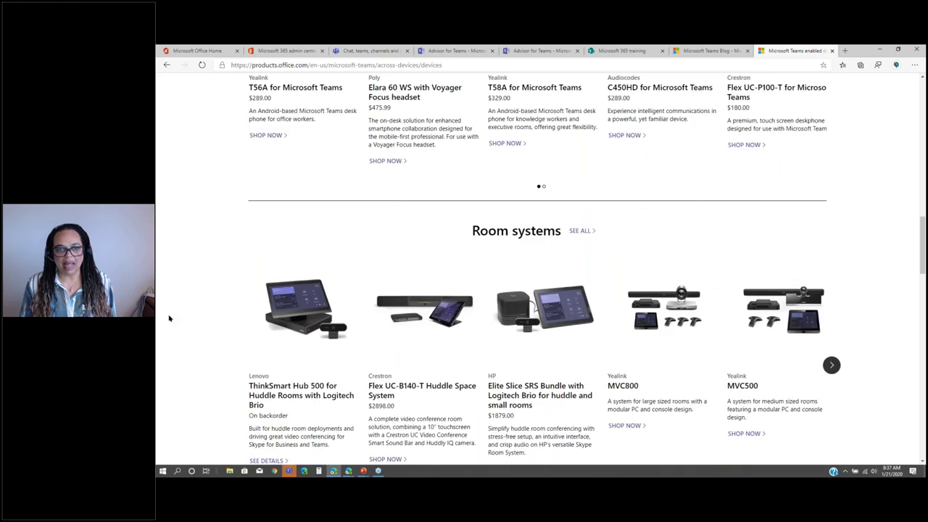
scroll(169, 318, "down", 1)
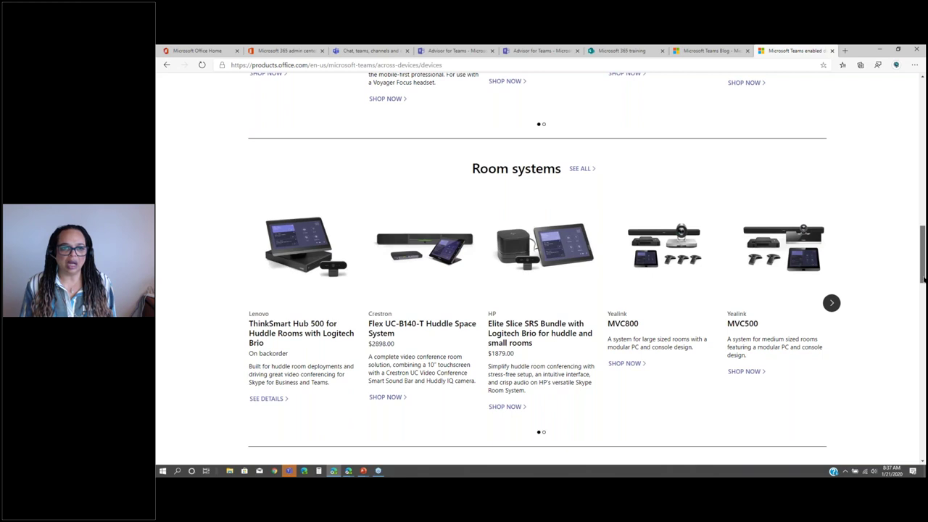
left_click_drag(923, 279, 923, 158)
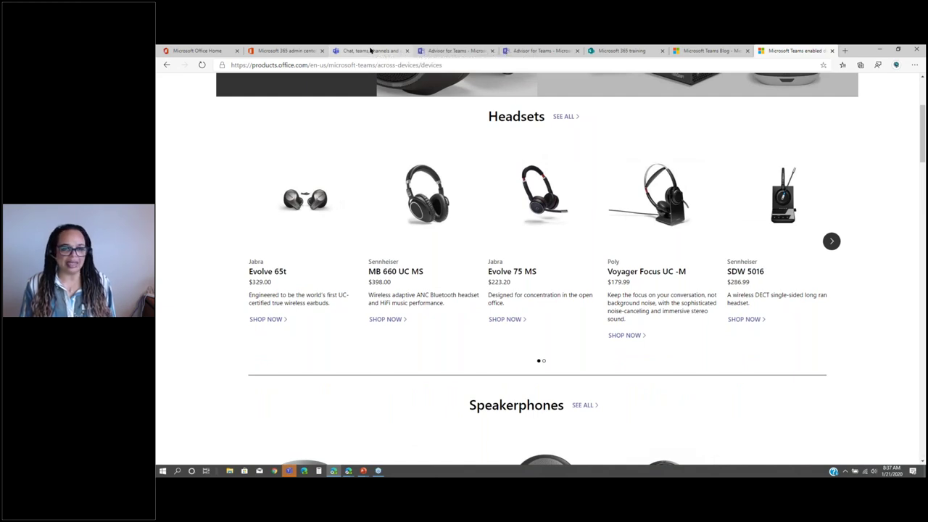
left_click(371, 50)
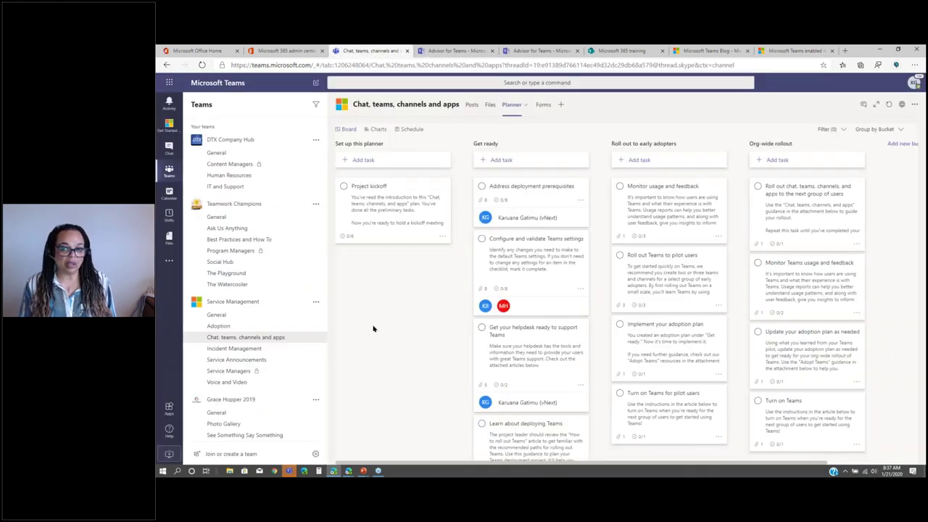